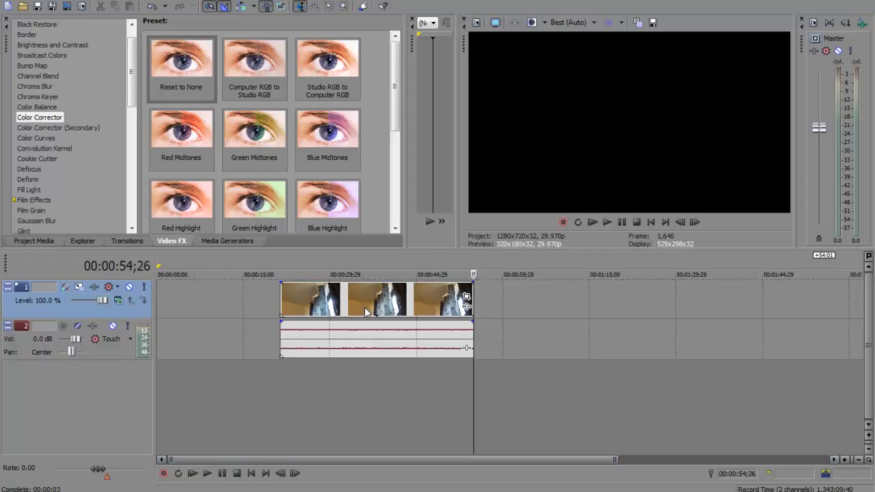
Step: Move the curtain clip with its audio to start at 00:00:00;00 and preview a frame
drag(364, 307, 294, 290)
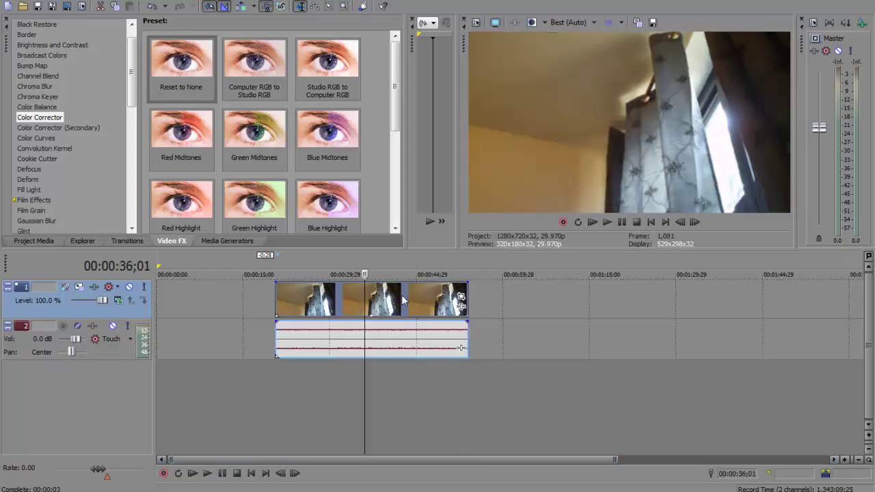
click(279, 294)
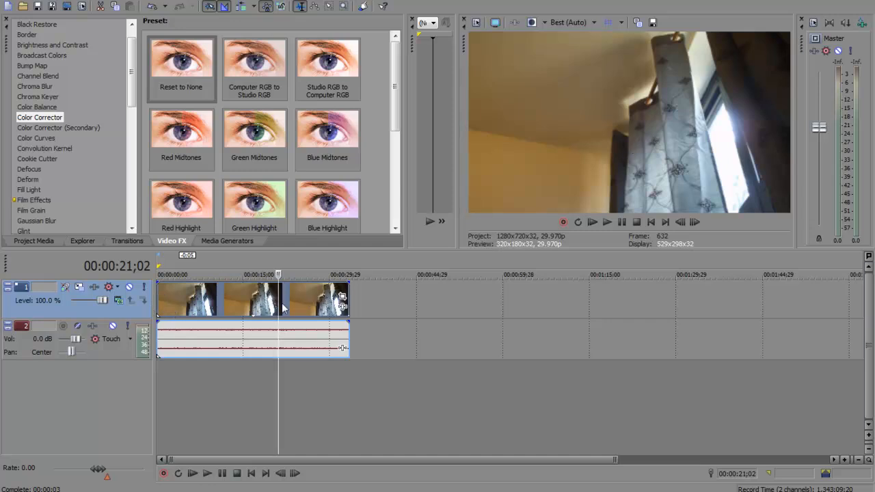
click(286, 291)
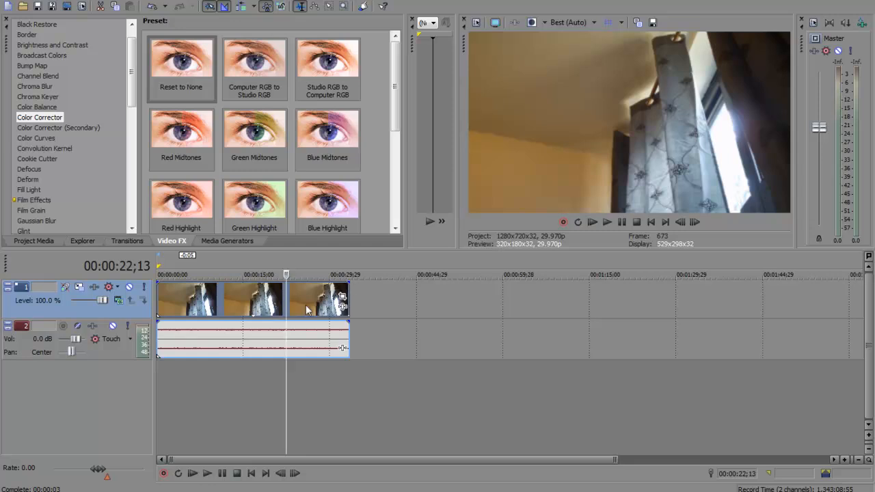
click(271, 306)
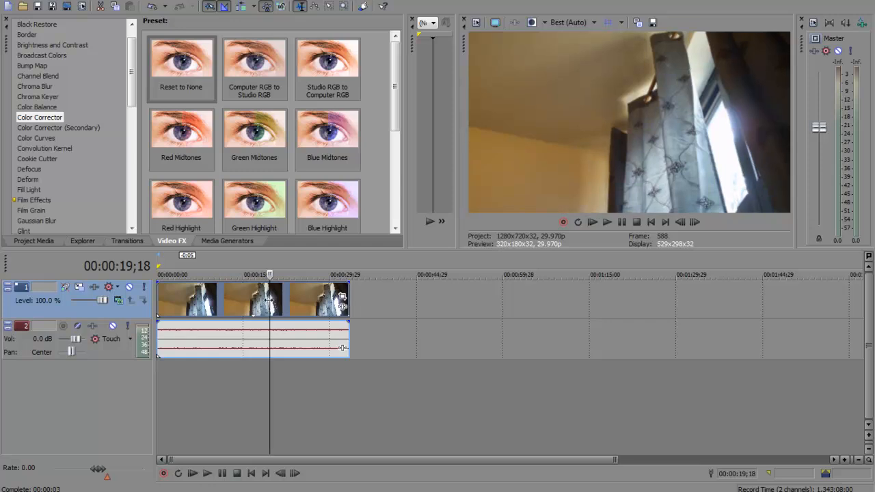
click(224, 296)
drag(224, 296, 236, 296)
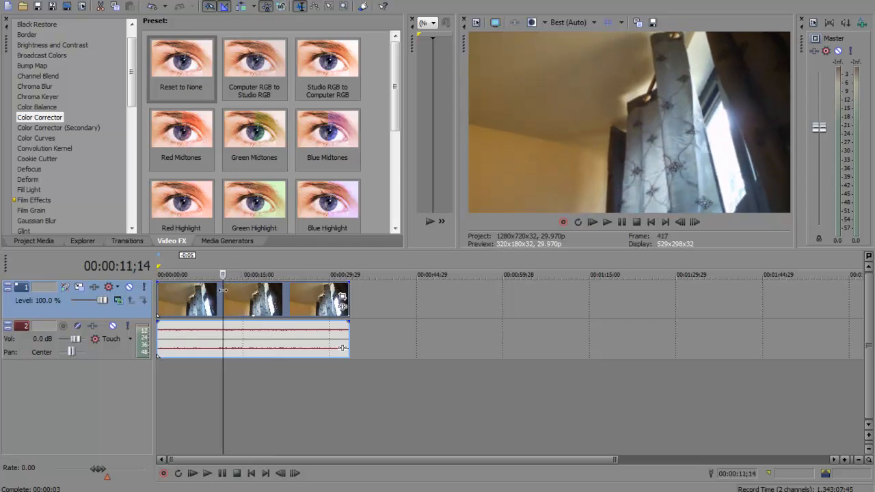
click(183, 296)
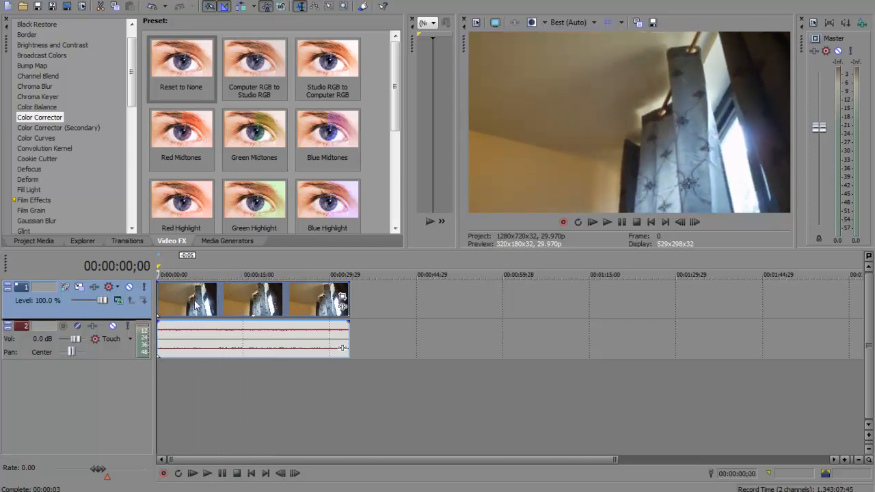
click(197, 304)
Step: Turn the curtain clip's audio gain all the way down
drag(197, 304, 220, 309)
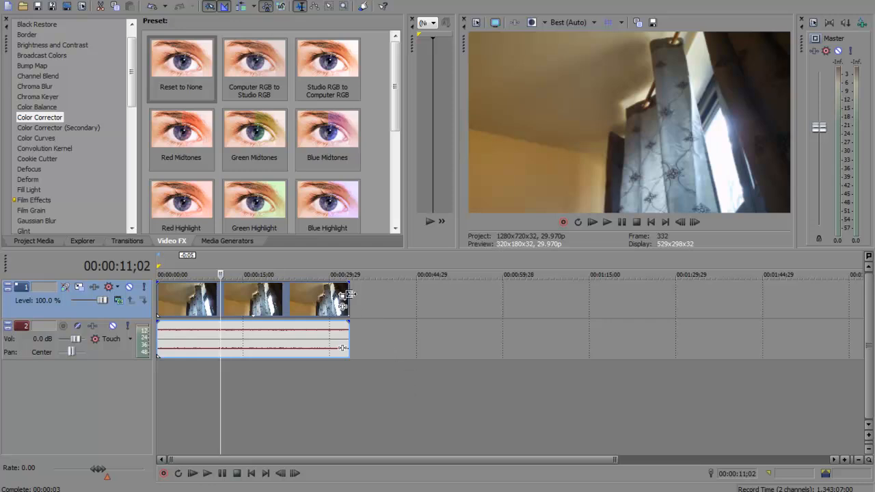
drag(311, 326, 311, 348)
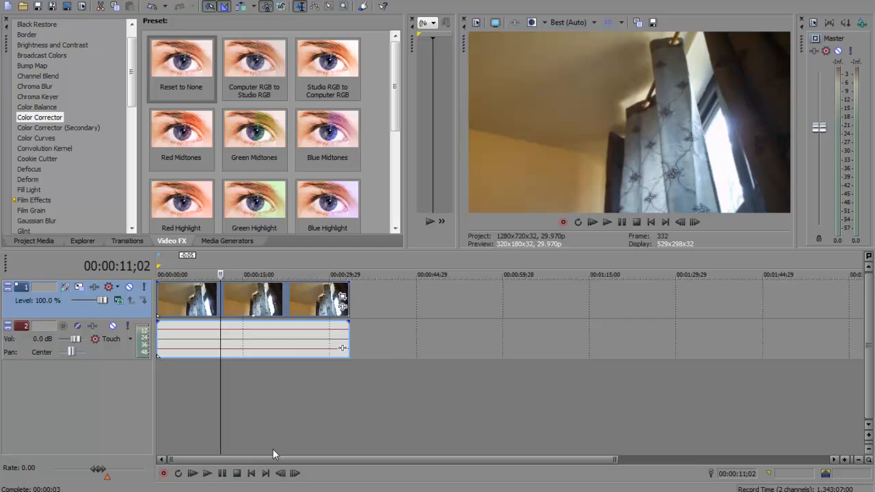
click(347, 296)
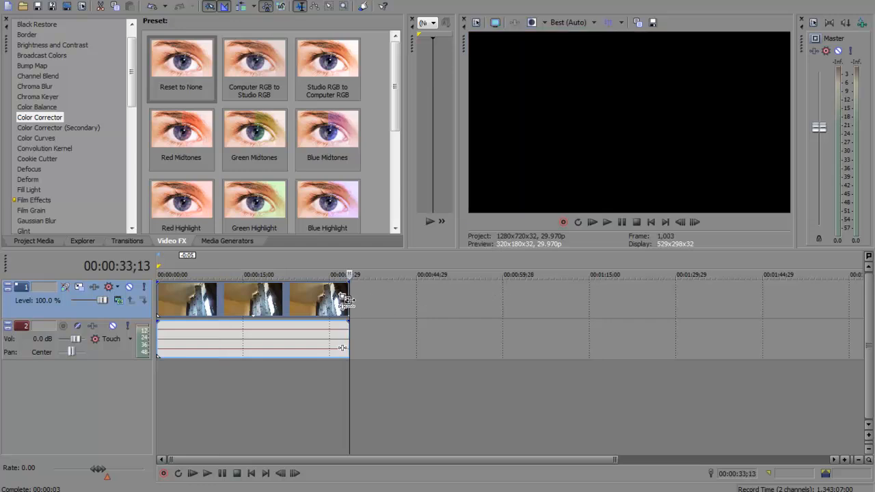
Step: Time-stretch the clip to about two minutes, slowing it down, and fit it in view
drag(346, 299, 630, 300)
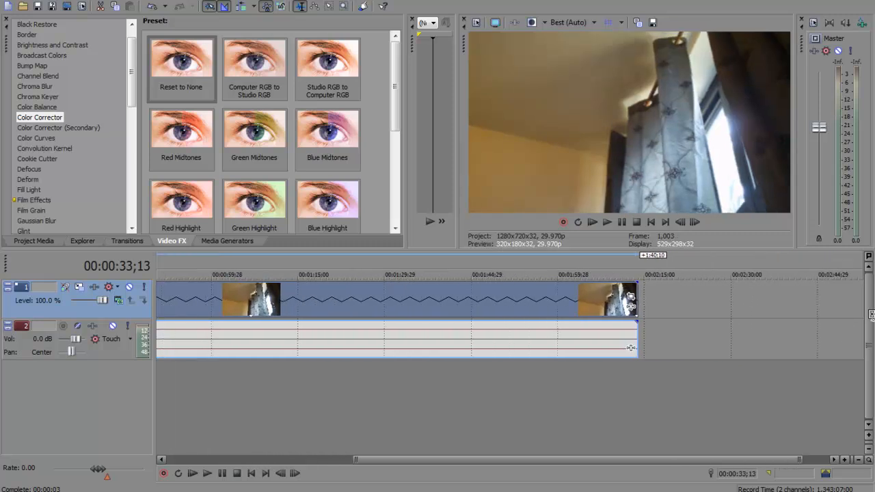
double_click(411, 460)
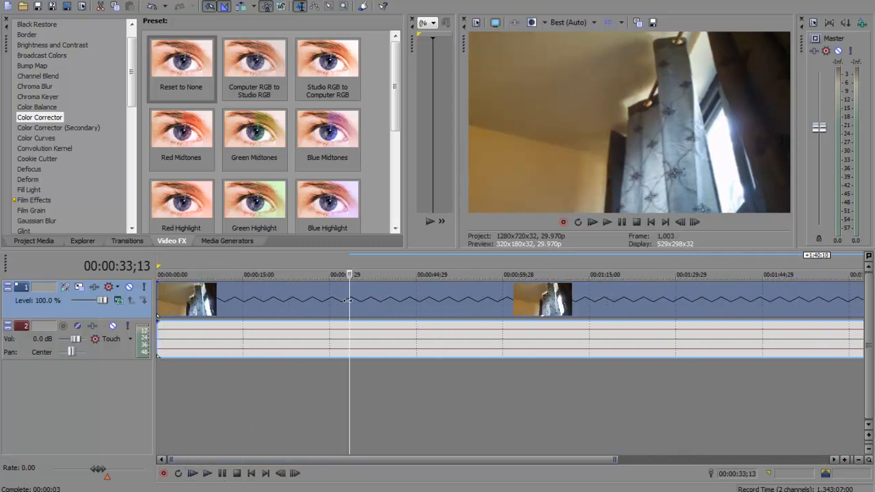
mouse_move(347, 300)
mouse_down()
mouse_move(168, 309)
mouse_move(157, 300)
mouse_up()
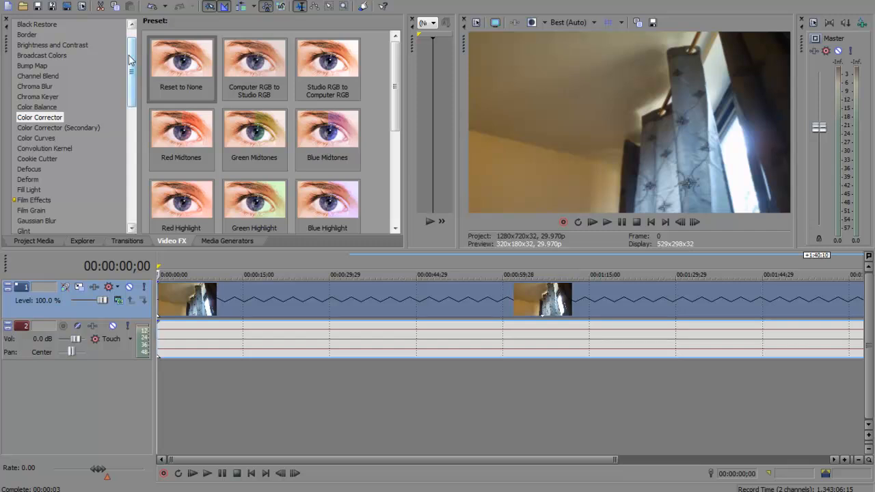
drag(130, 59, 131, 217)
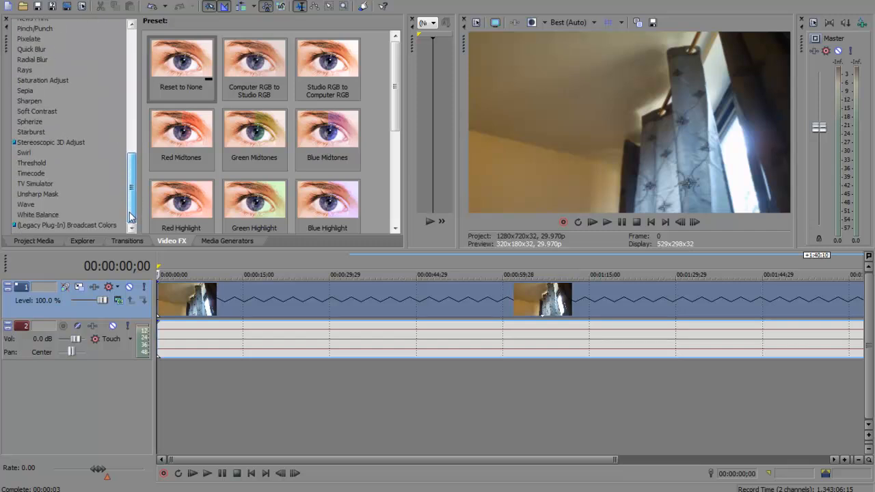
scroll(103, 171, up, 2)
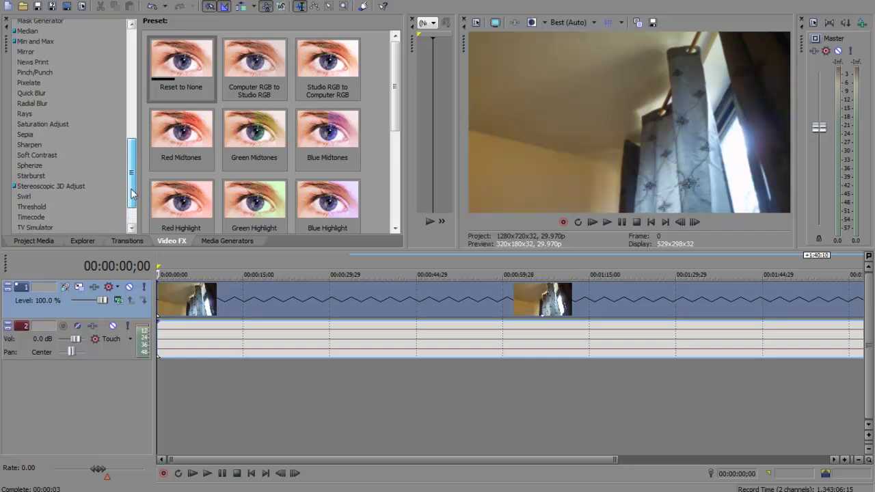
Step: Apply the Rays effect's Luminance preset to the curtain clip
click(26, 114)
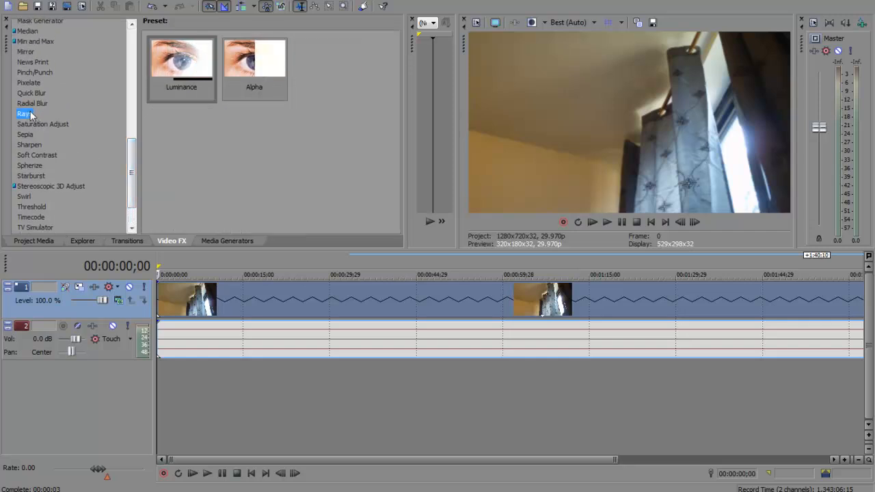
mouse_move(181, 59)
drag(163, 65, 272, 298)
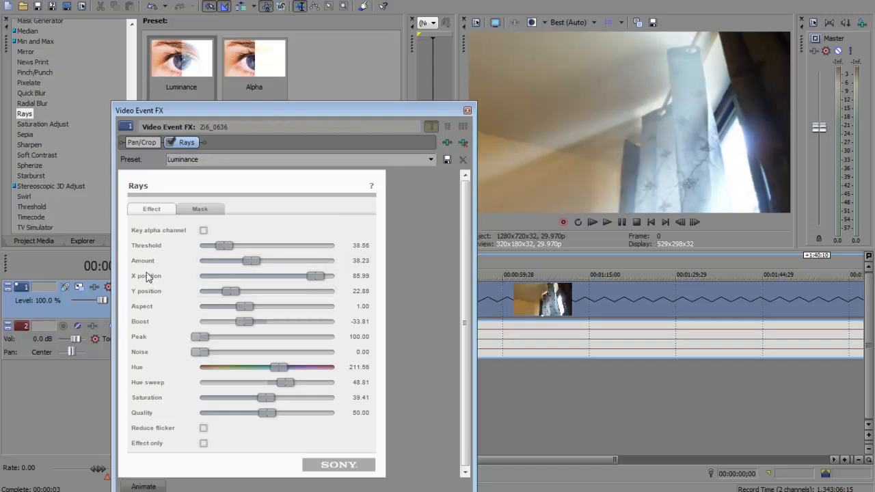
Step: Set the Rays threshold to 82, adjust the amount, and move the X position to 100
mouse_move(224, 245)
mouse_down()
mouse_move(345, 245)
mouse_move(304, 245)
mouse_up()
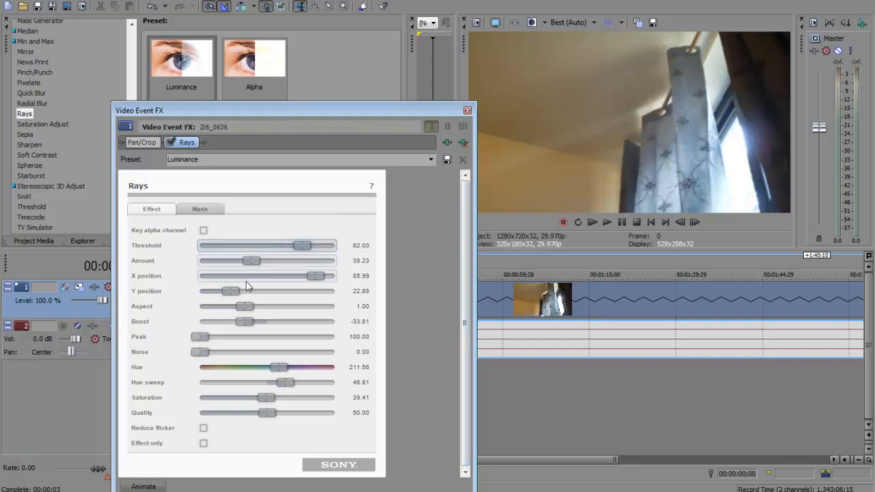
mouse_move(246, 261)
mouse_down()
mouse_move(256, 264)
mouse_move(230, 265)
mouse_move(291, 265)
mouse_move(240, 267)
mouse_up()
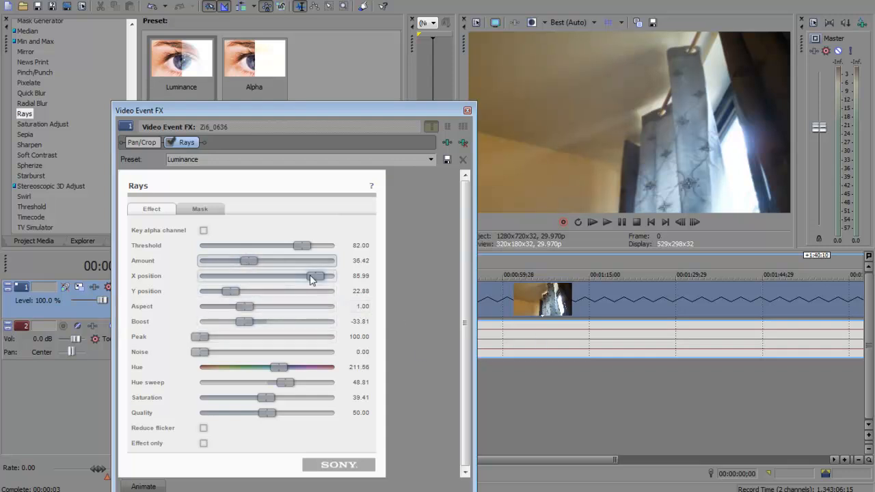
mouse_move(316, 277)
mouse_down()
mouse_move(297, 278)
mouse_move(335, 282)
mouse_up()
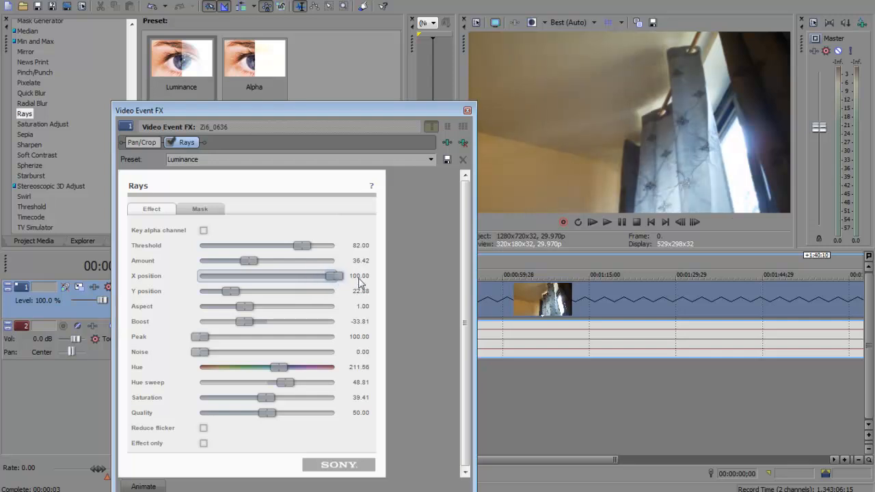
mouse_move(342, 282)
mouse_down()
mouse_move(319, 283)
mouse_move(366, 287)
mouse_up()
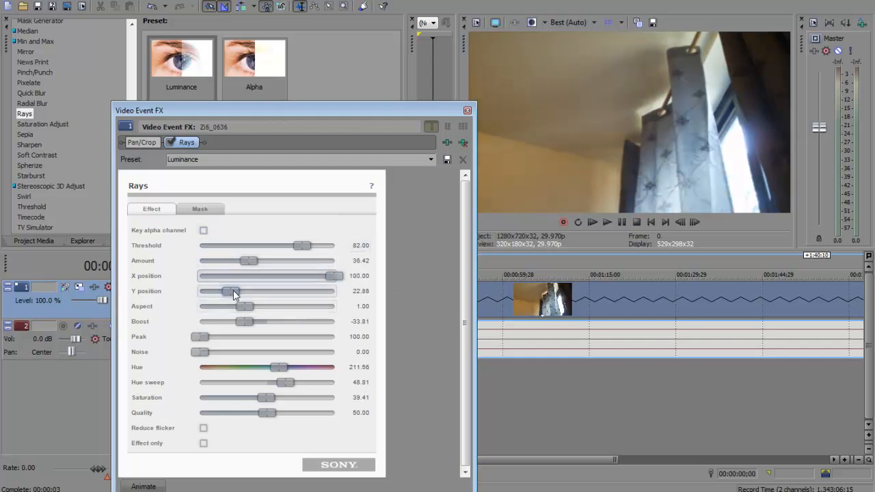
Step: Set the Rays Y position to 40.08 and Boost to -9.38, then close the effect settings
drag(235, 292, 257, 294)
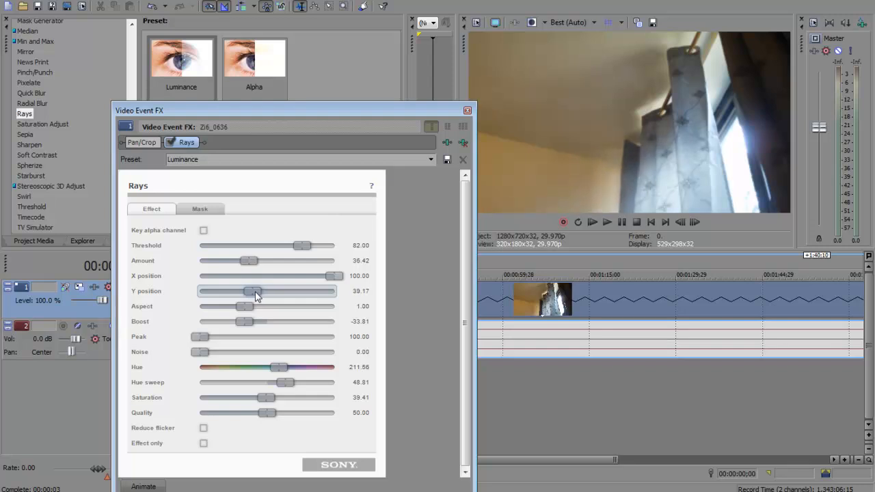
drag(256, 294, 257, 294)
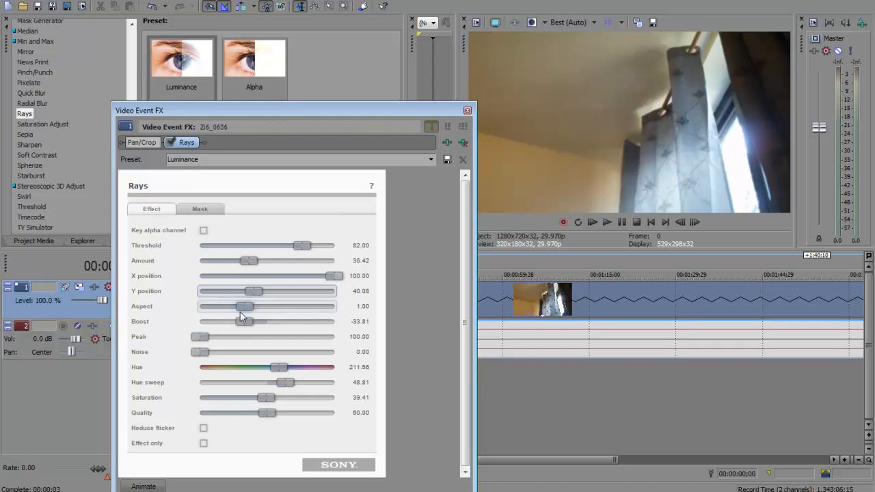
drag(245, 322, 262, 321)
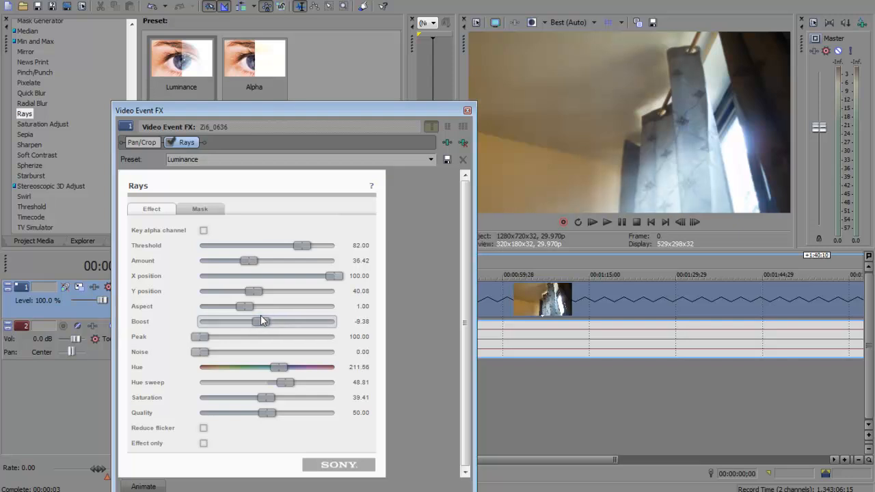
click(202, 337)
click(467, 112)
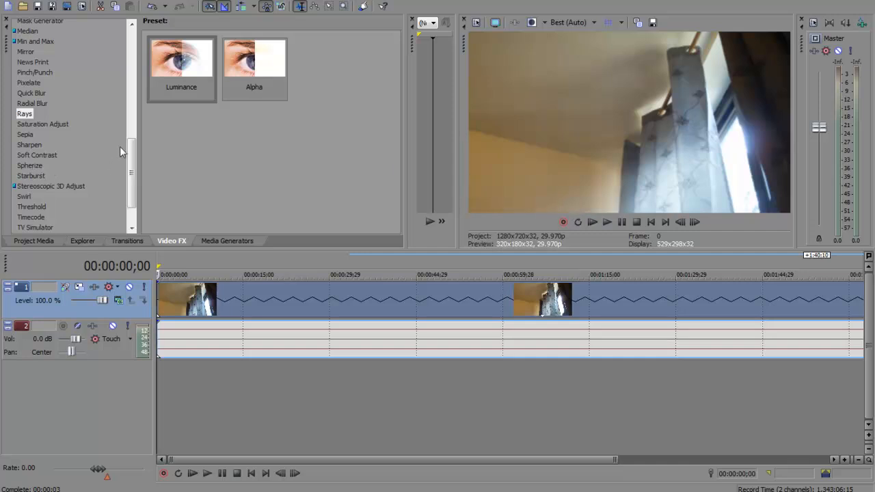
drag(128, 157, 134, 202)
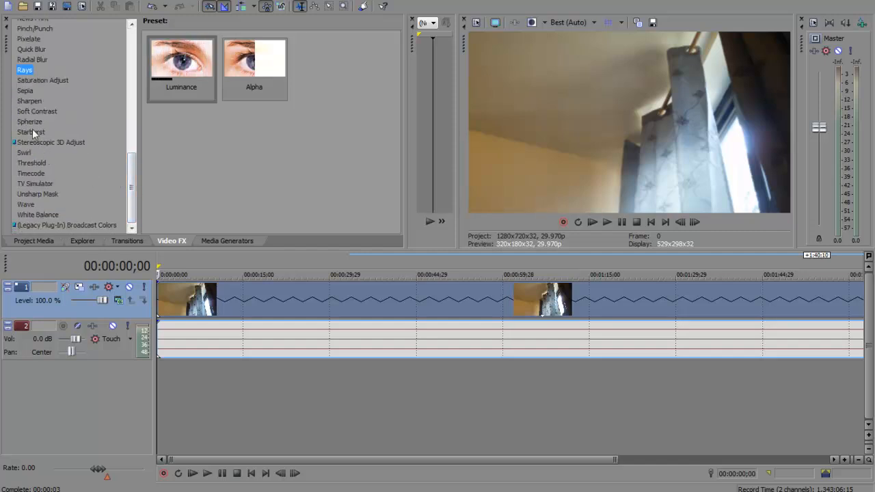
Step: Apply Soft Contrast's Warm Vignette preset to the clip and remove the vignette darkening
click(37, 112)
drag(328, 65, 377, 300)
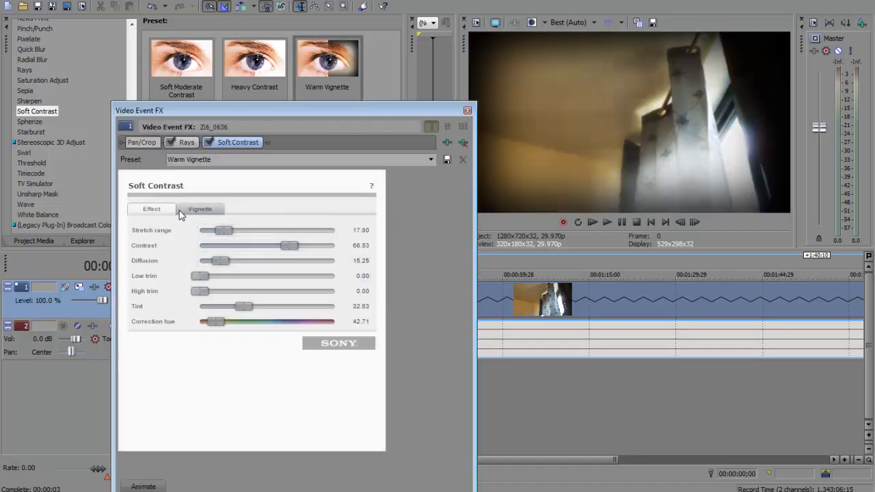
click(199, 209)
drag(324, 245, 198, 245)
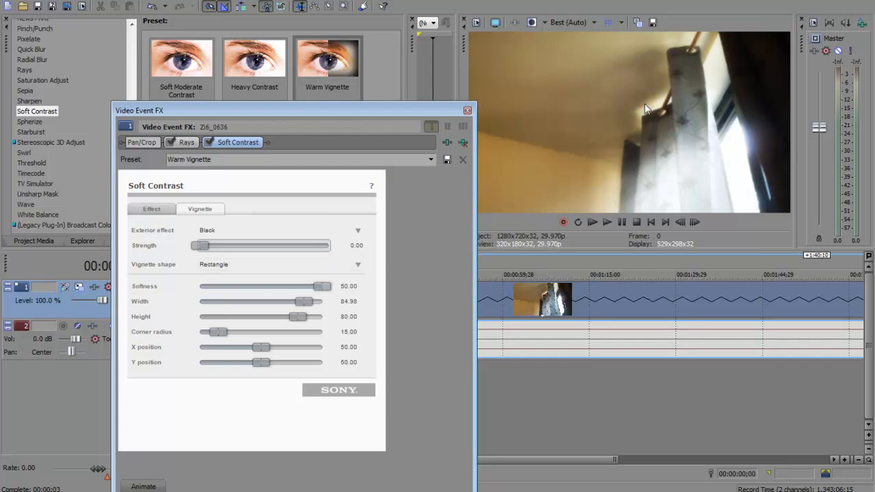
click(151, 209)
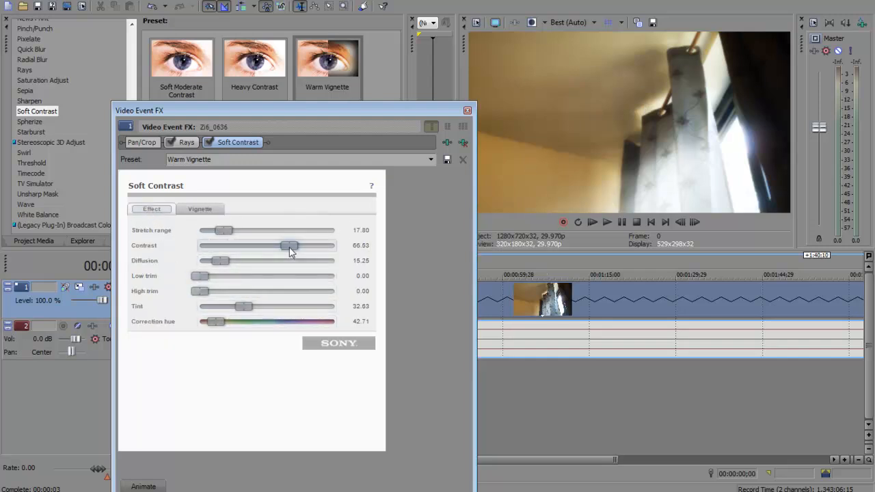
Step: Lower the Soft Contrast contrast to about 31.22 and set correction hue near 45.97
mouse_move(290, 248)
mouse_down()
mouse_move(238, 248)
mouse_move(335, 247)
mouse_up()
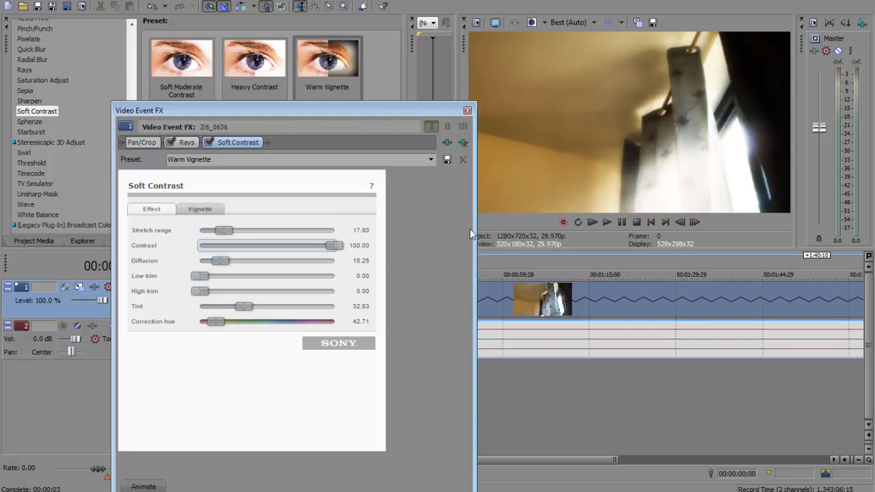
drag(334, 246, 229, 252)
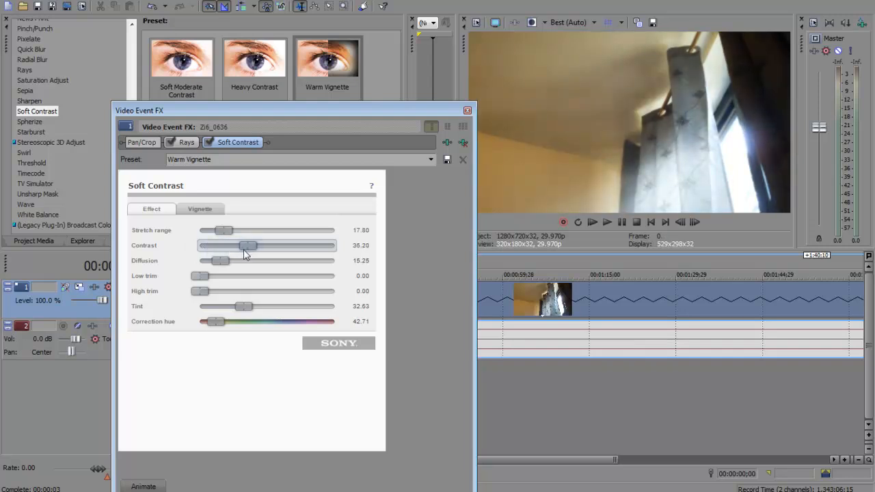
drag(250, 254, 241, 250)
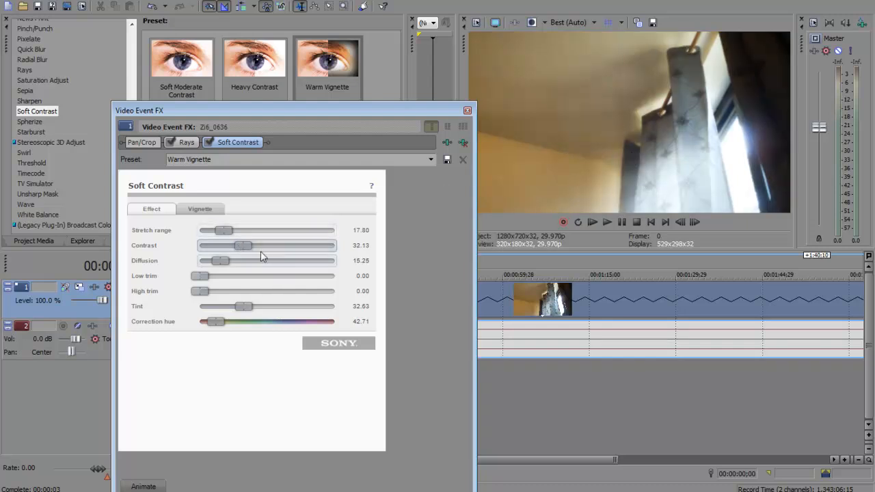
mouse_move(241, 246)
mouse_down()
mouse_move(268, 249)
mouse_move(246, 247)
mouse_up()
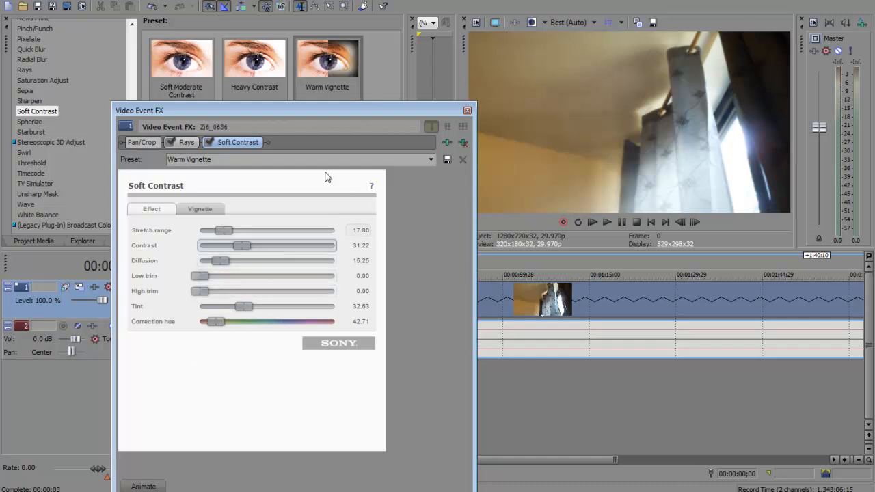
mouse_move(214, 322)
mouse_down()
mouse_move(191, 324)
mouse_move(216, 322)
mouse_up()
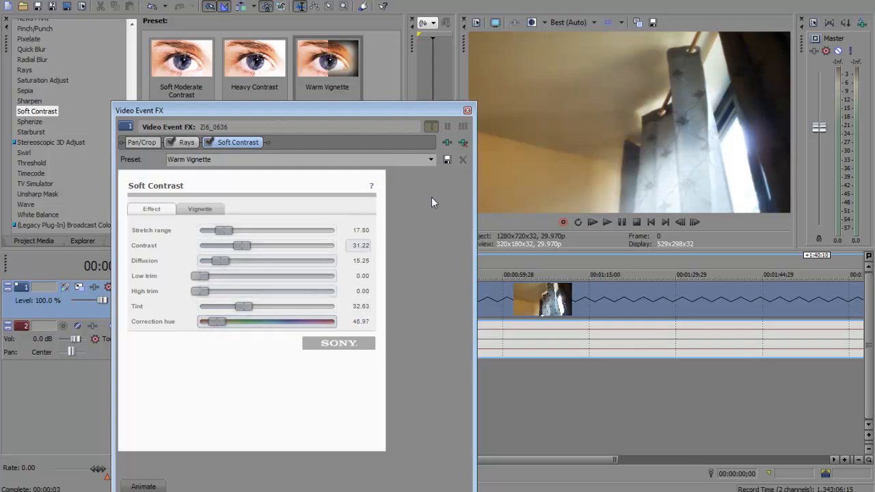
Step: Make the vignette a full-strength black rectangle with width, height and corner radius at 100
click(468, 111)
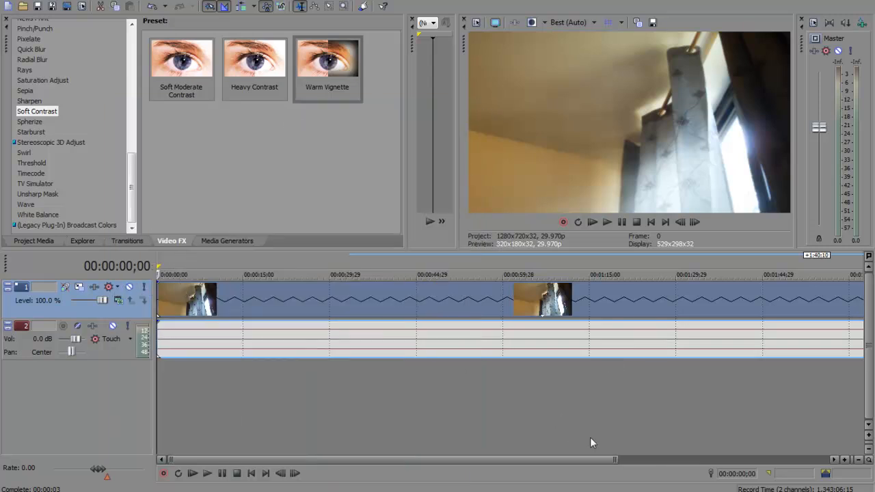
drag(588, 461, 694, 461)
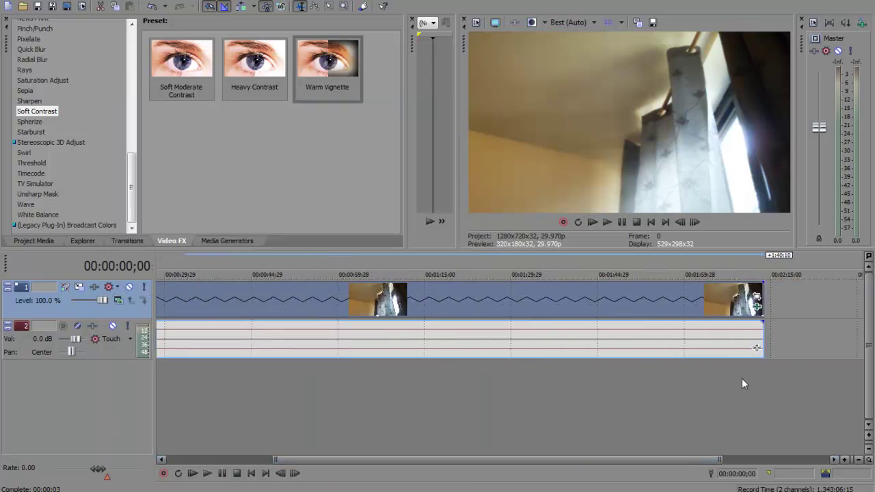
click(757, 307)
click(200, 209)
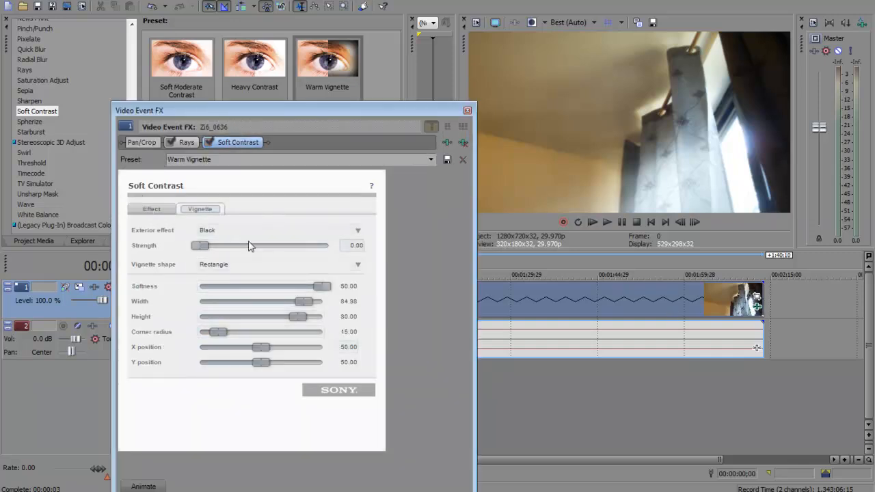
drag(202, 246, 328, 245)
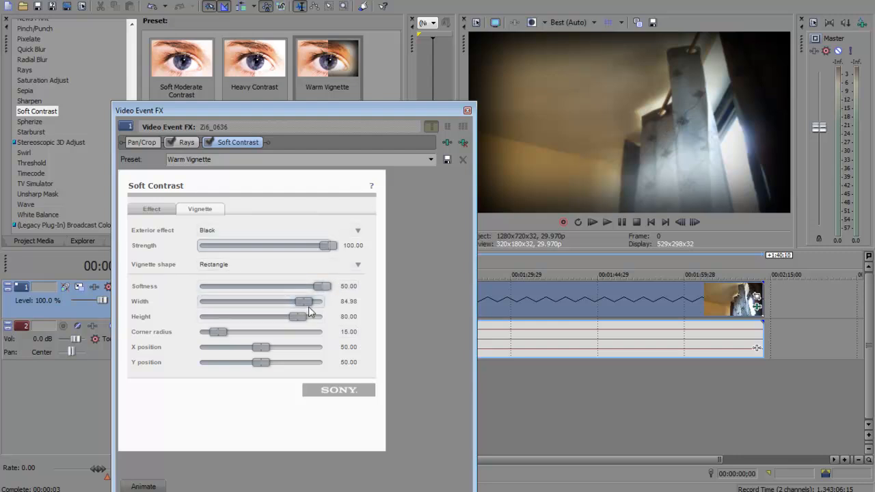
mouse_move(306, 302)
mouse_down()
mouse_move(325, 301)
mouse_move(325, 318)
mouse_up()
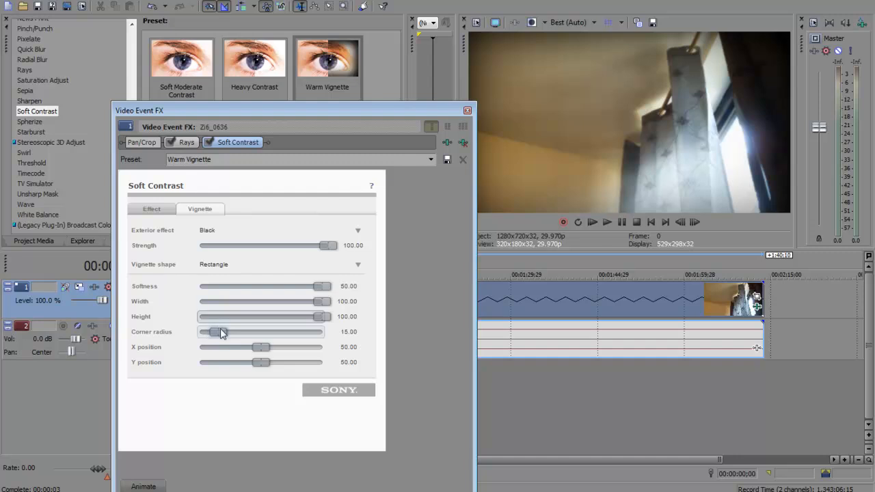
drag(219, 332, 320, 333)
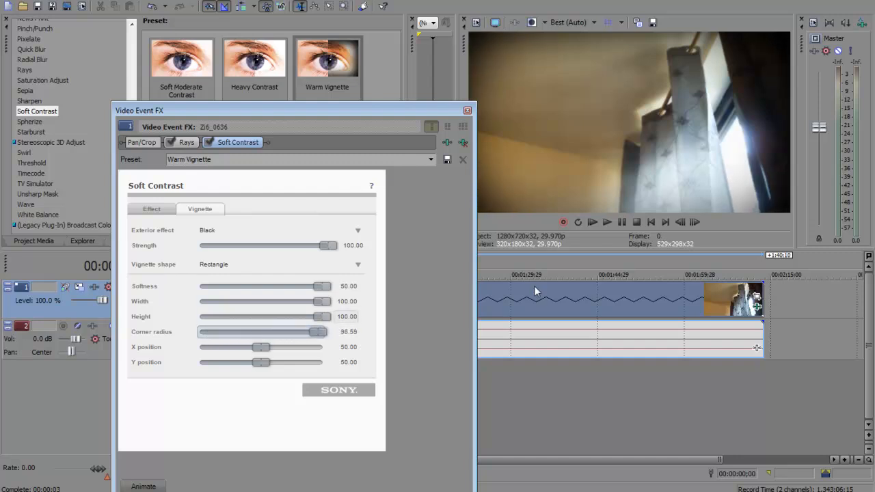
drag(417, 111, 391, 143)
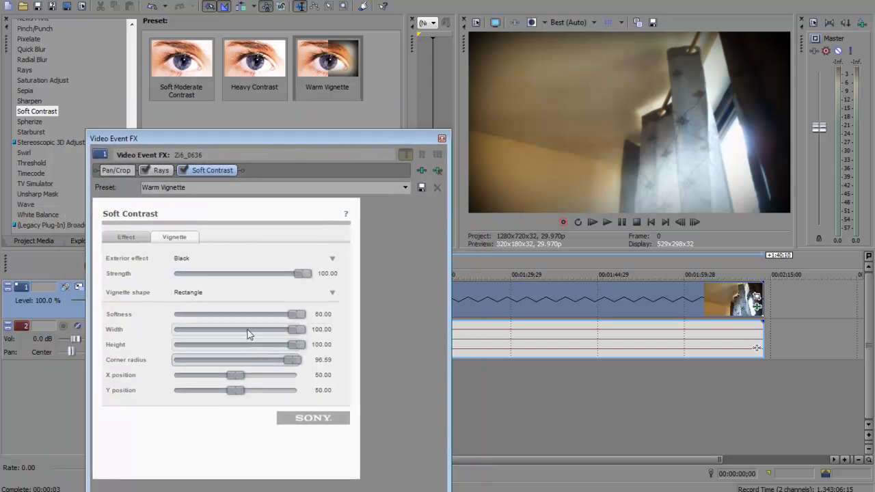
mouse_move(293, 359)
mouse_down()
mouse_move(305, 359)
mouse_move(253, 360)
mouse_move(372, 359)
mouse_up()
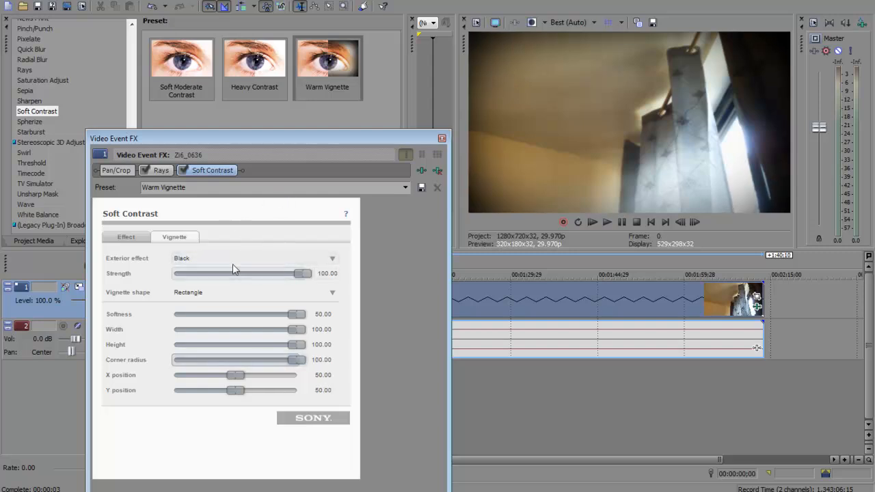
Step: Lower the vignette strength to about 33
drag(300, 273, 272, 274)
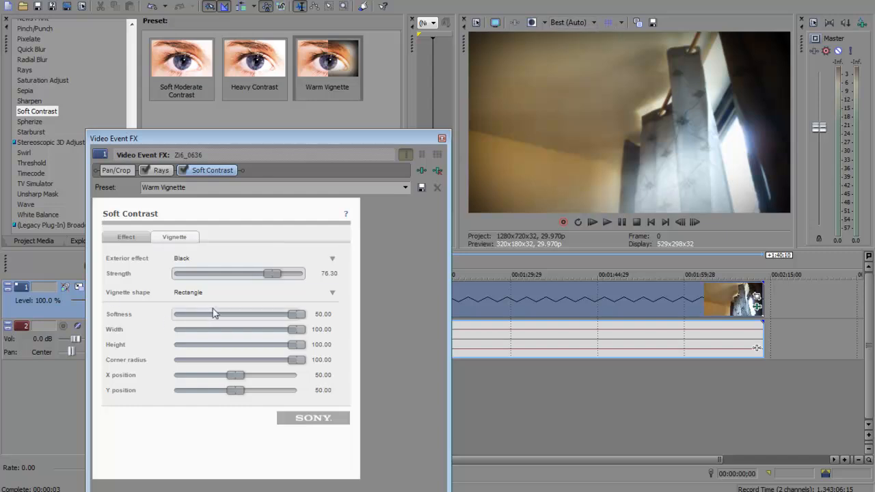
mouse_move(273, 273)
mouse_down()
mouse_move(284, 275)
mouse_move(231, 275)
mouse_up()
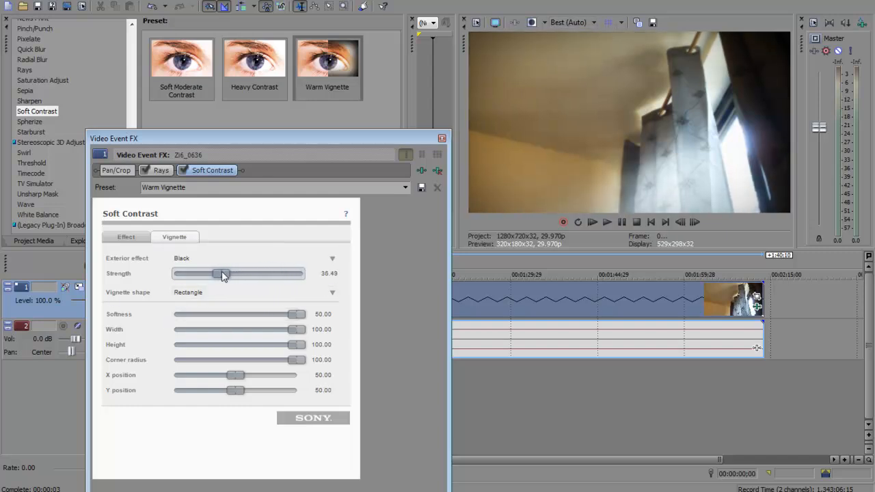
drag(231, 274, 219, 276)
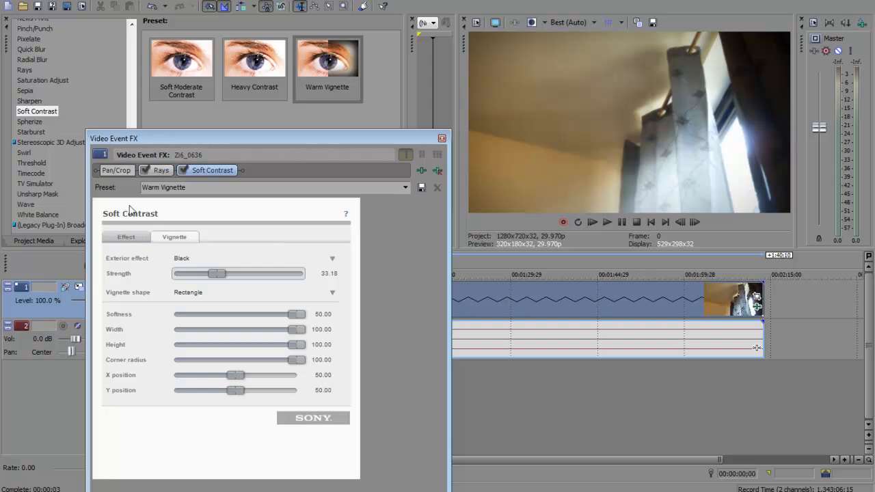
Step: Close the effect settings and place the playhead at 00:00:56;18
click(443, 139)
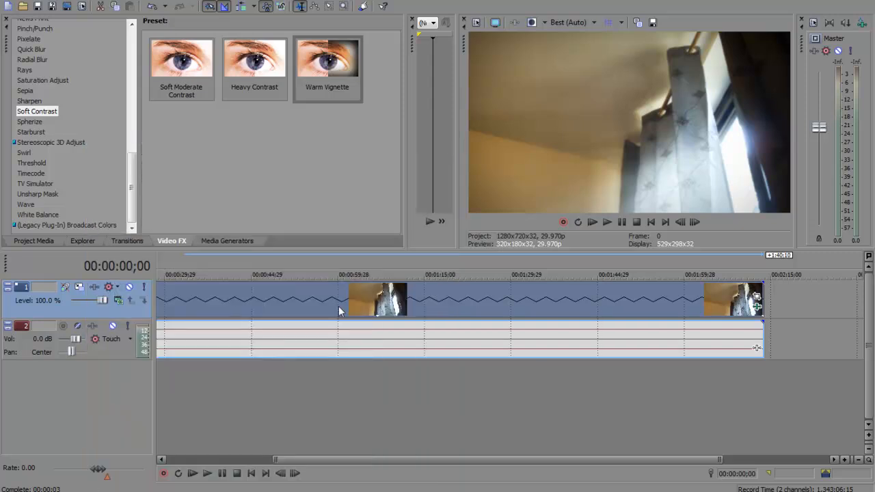
click(319, 308)
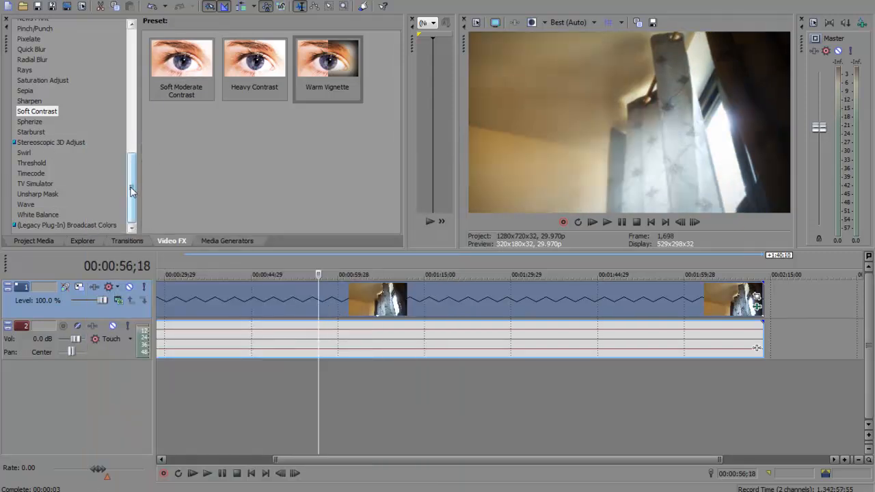
drag(131, 186, 130, 75)
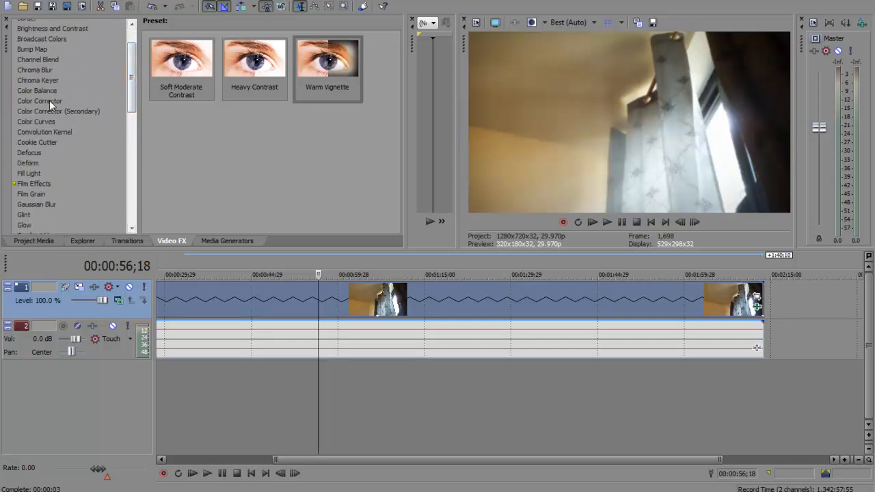
Step: Add a Color Corrector with the Reset to None preset after Soft Contrast on the clip
click(39, 100)
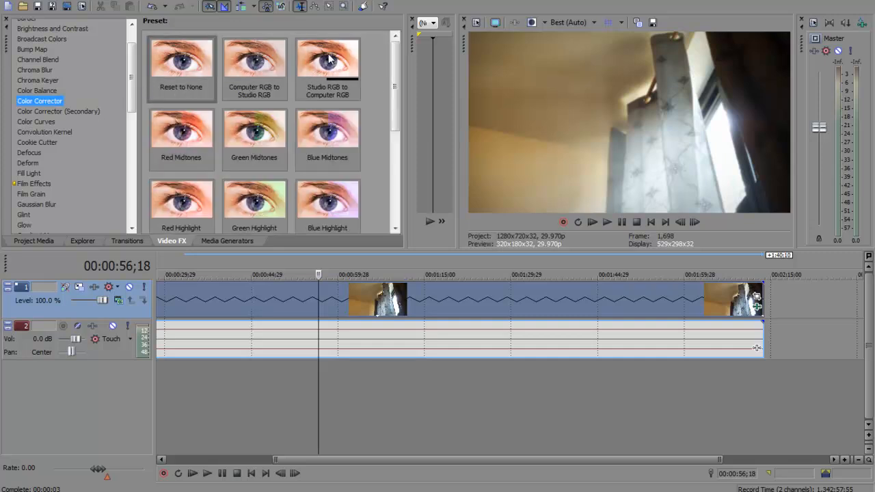
drag(181, 65, 410, 301)
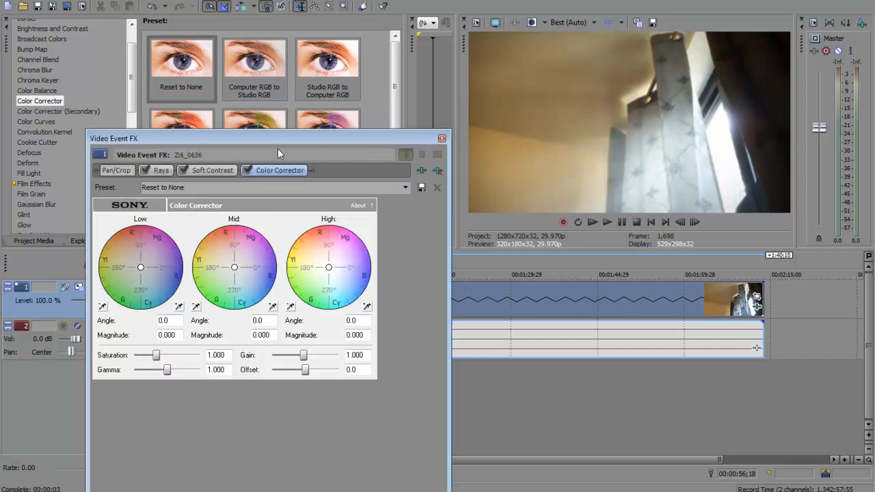
drag(278, 141, 322, 130)
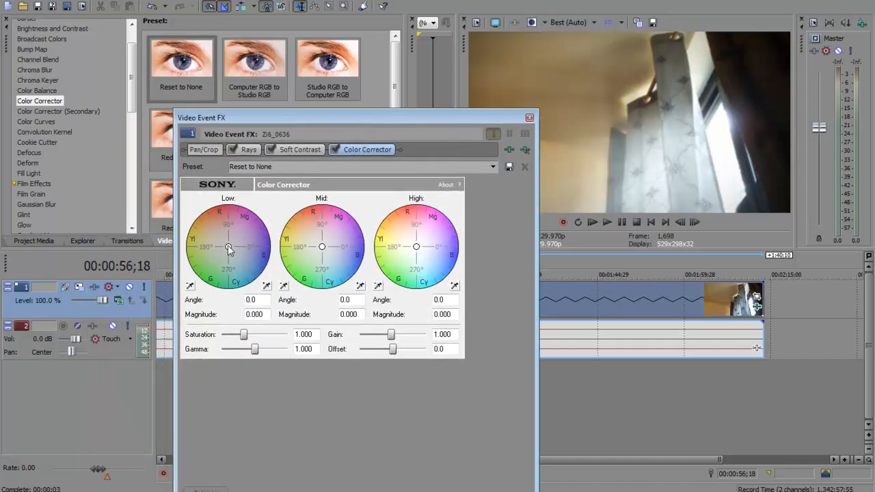
Step: Experiment with the Low colour wheel, settling on a faint shift at angle 118.1, magnitude 0.264
drag(228, 245, 203, 217)
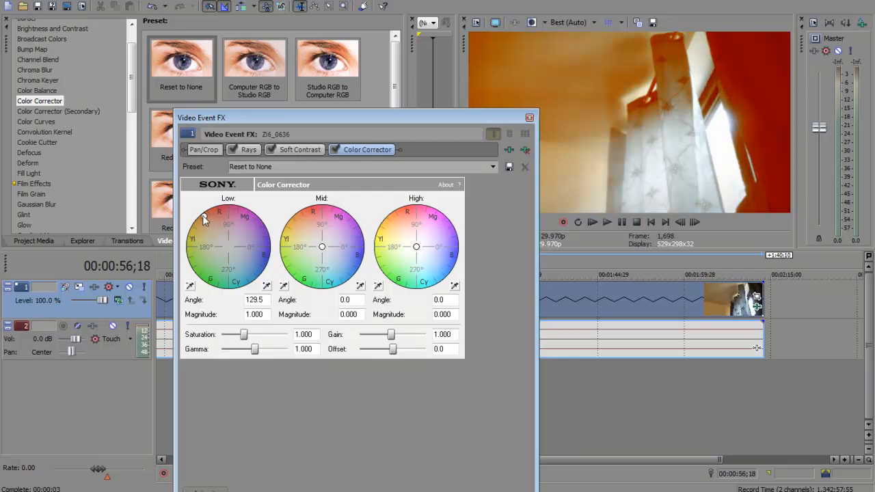
drag(204, 217, 228, 246)
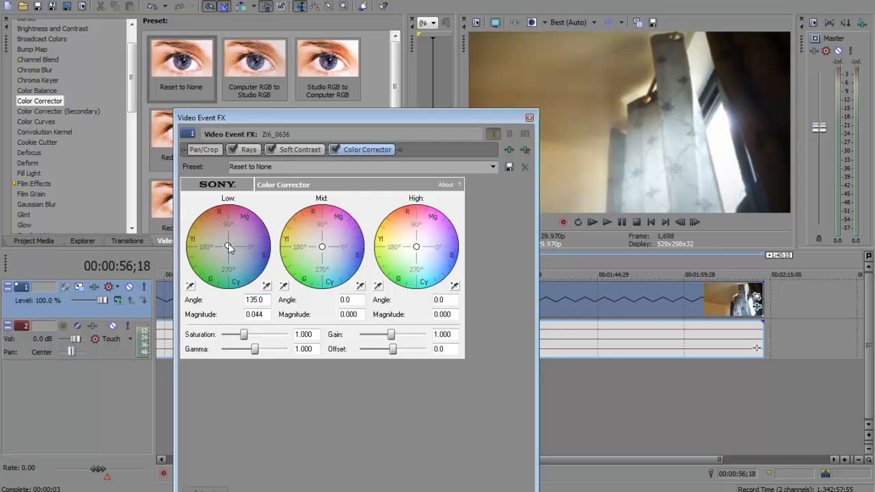
drag(229, 245, 249, 279)
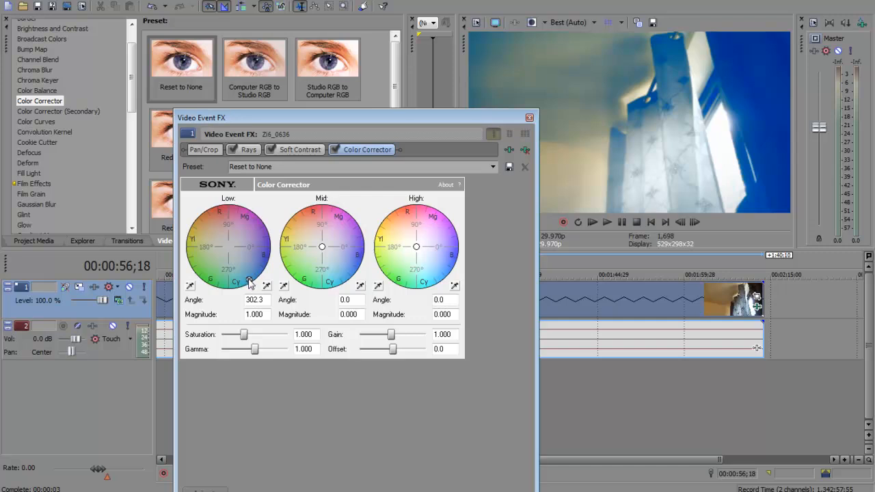
drag(249, 280, 266, 247)
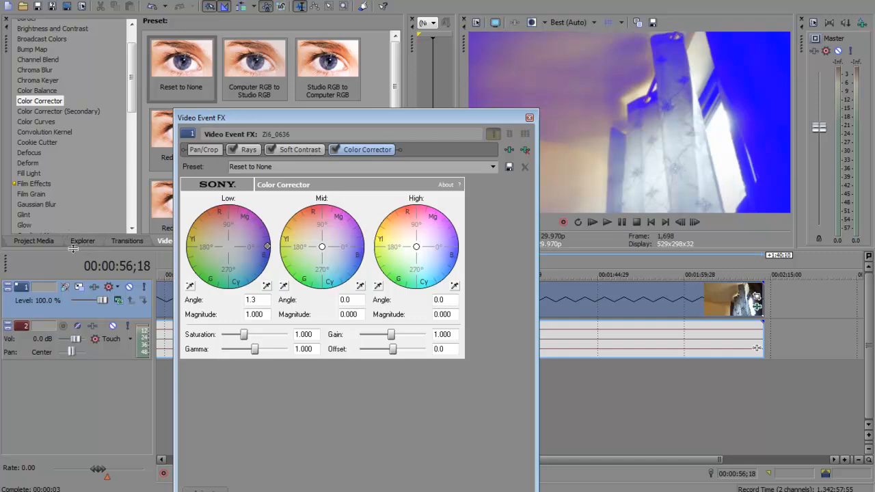
mouse_move(267, 248)
mouse_down()
mouse_move(223, 234)
mouse_move(229, 252)
mouse_move(225, 240)
mouse_up()
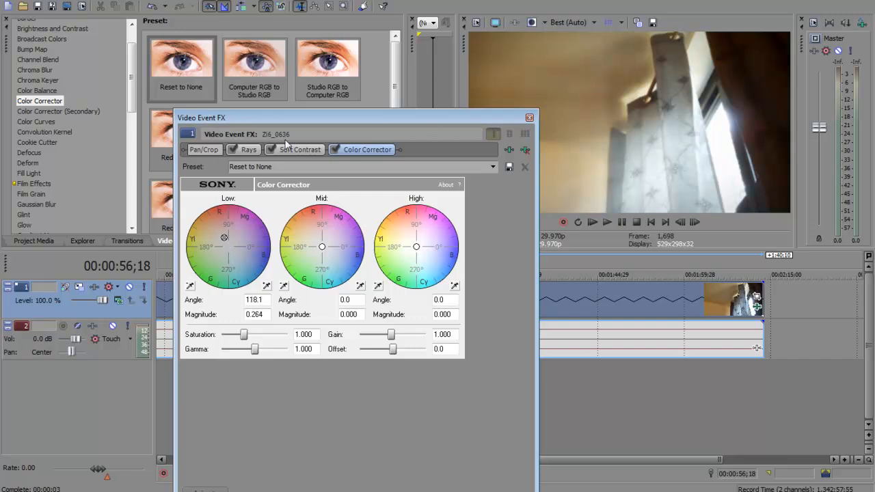
Step: Give the mid tones a subtle warmth (125.5/0.267) and highlights a warm tint (168.2/0.380), then close settings
drag(322, 247, 318, 207)
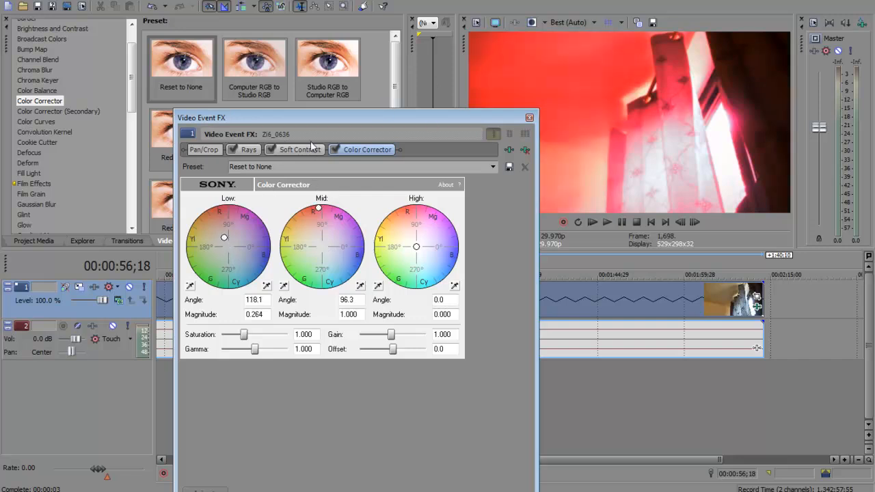
drag(451, 123, 434, 159)
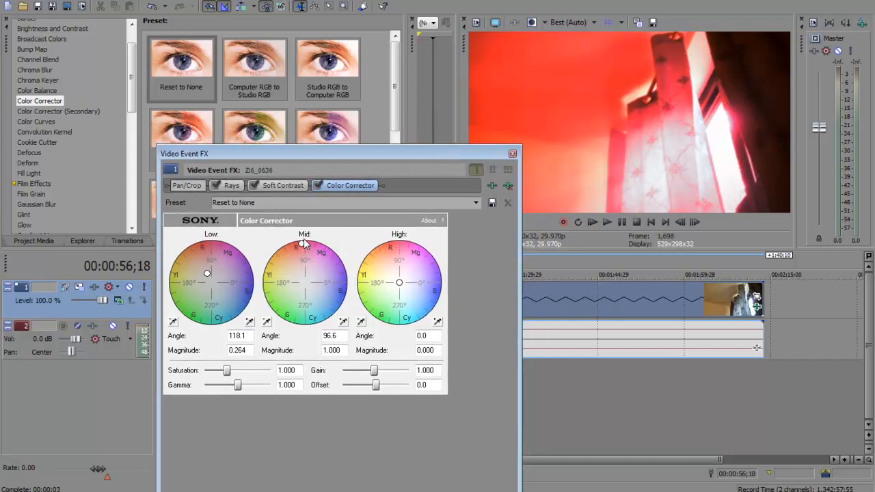
mouse_move(301, 246)
mouse_down()
mouse_move(305, 283)
mouse_move(298, 276)
mouse_up()
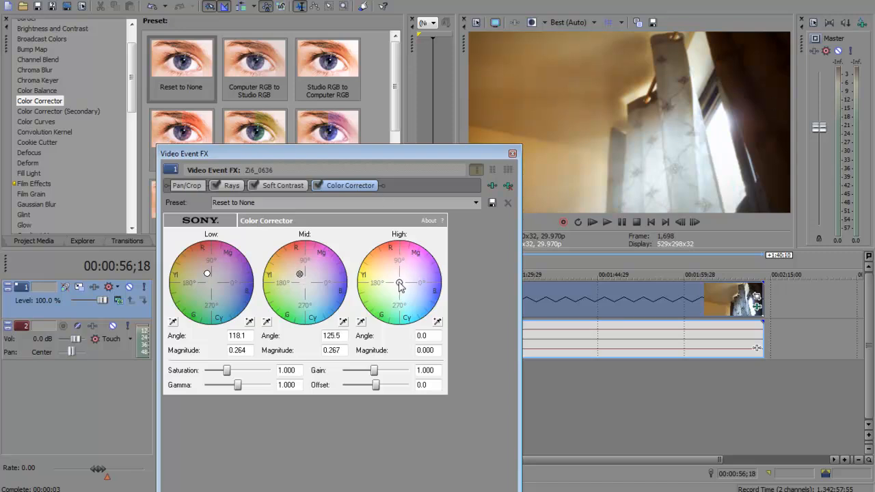
mouse_move(400, 285)
mouse_down()
mouse_move(399, 293)
mouse_move(388, 283)
mouse_up()
click(513, 153)
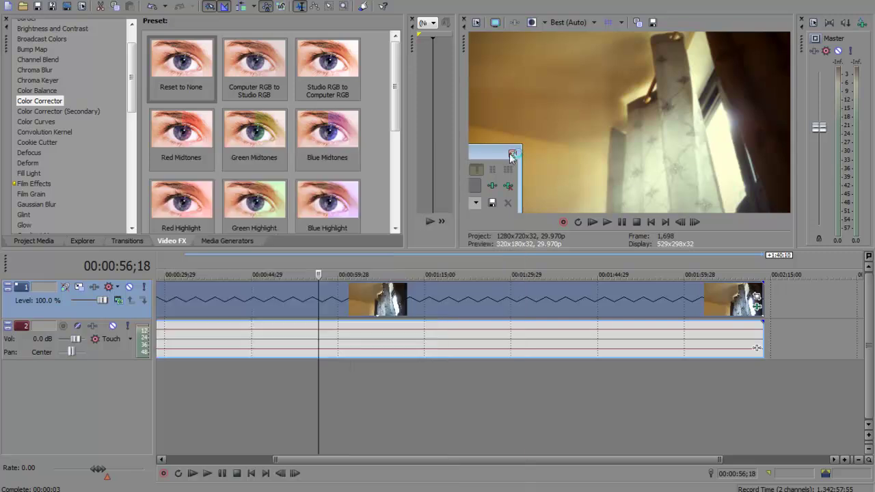
click(482, 309)
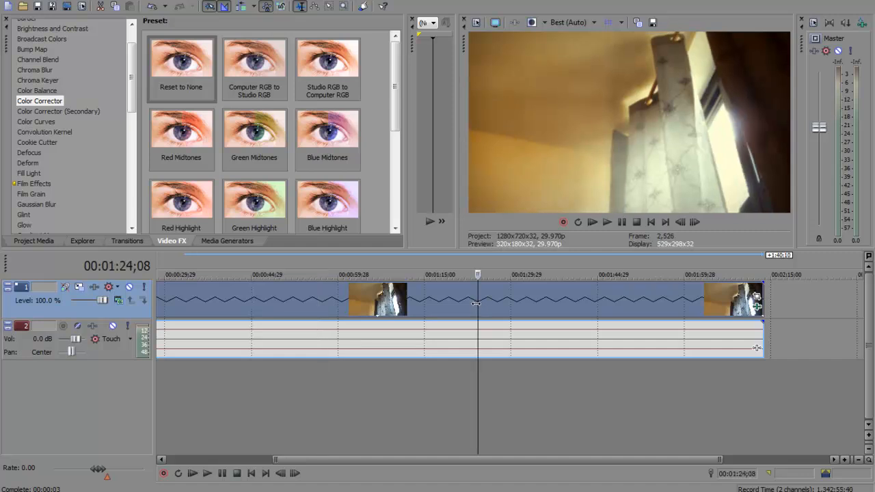
drag(482, 309, 488, 303)
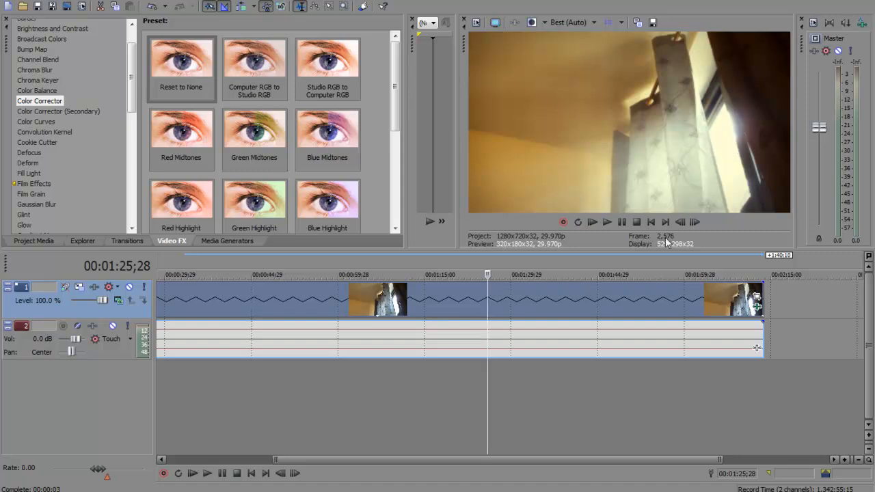
click(504, 306)
drag(508, 306, 158, 304)
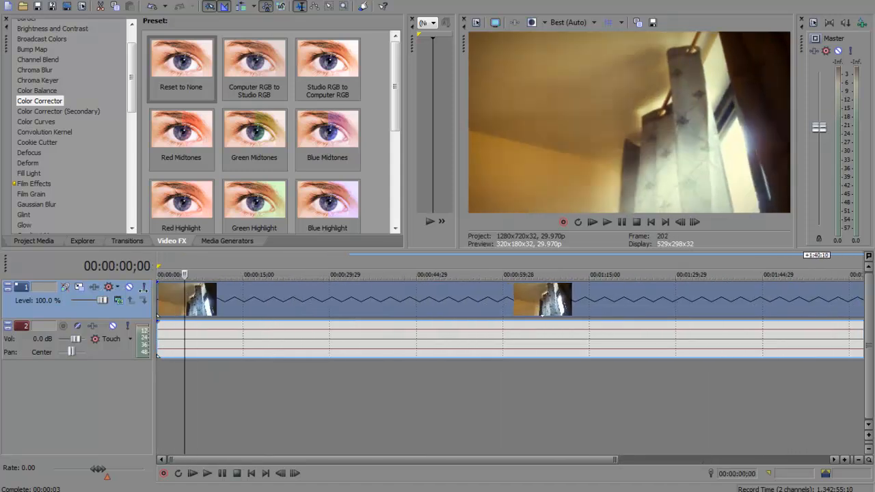
click(607, 222)
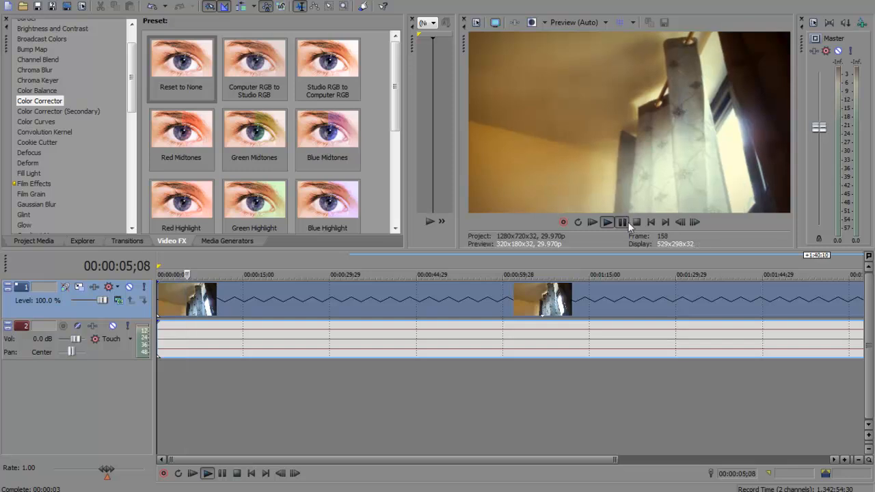
click(637, 222)
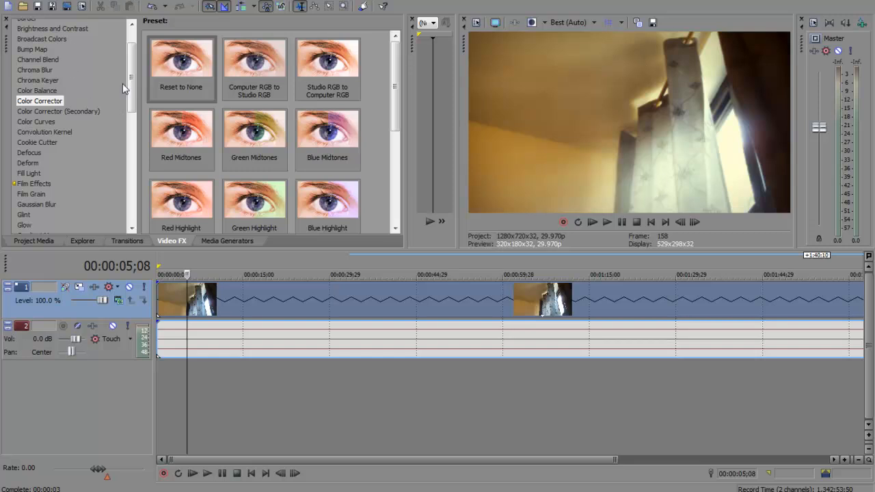
scroll(132, 76, down, 4)
Step: Add Film Effects (Reset to None) to the clip with a yellow tint colour at strength 0.112
click(34, 142)
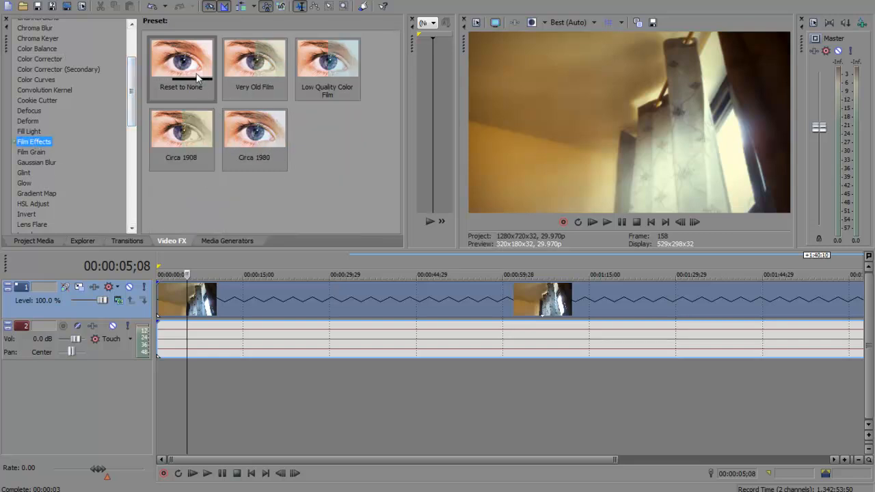
drag(195, 54, 217, 82)
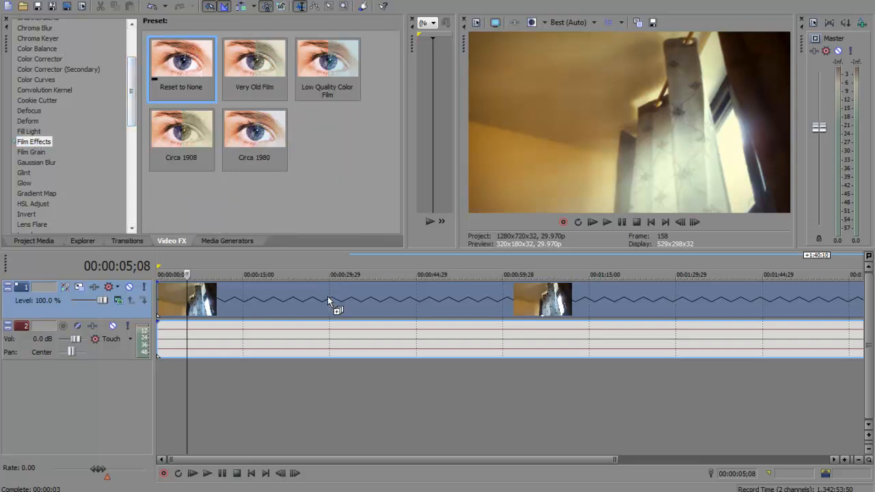
drag(328, 301, 327, 300)
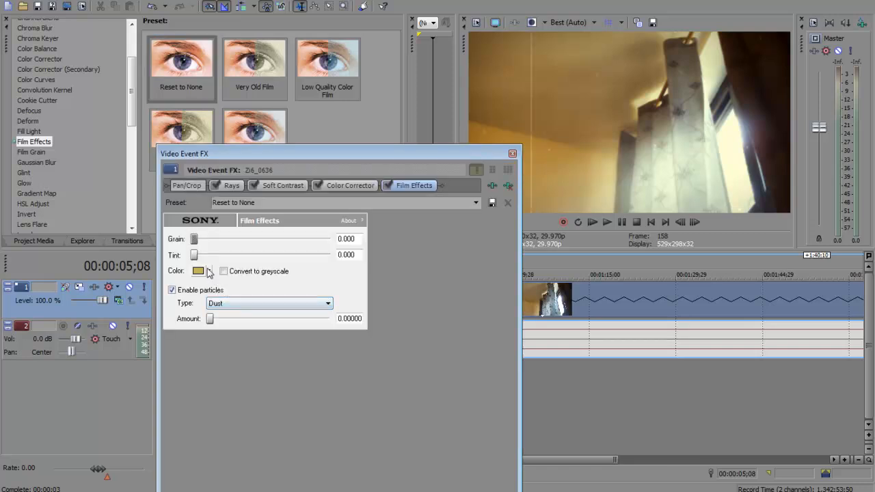
click(209, 272)
click(237, 323)
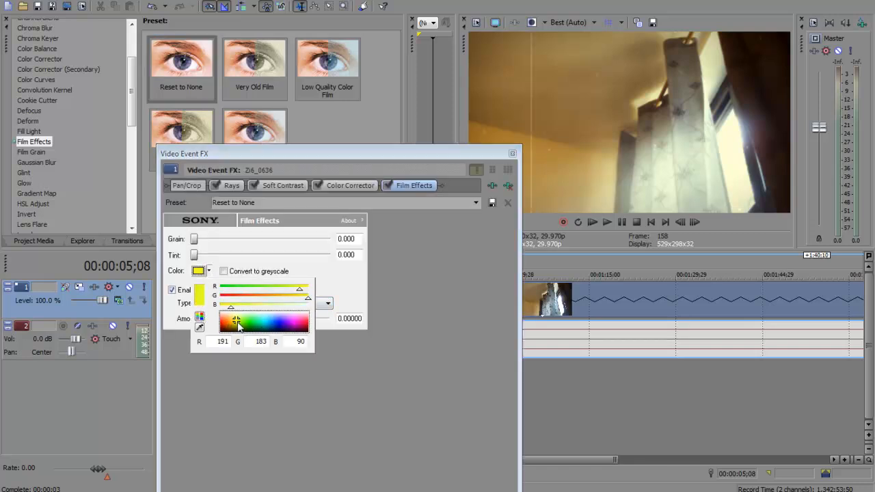
click(243, 265)
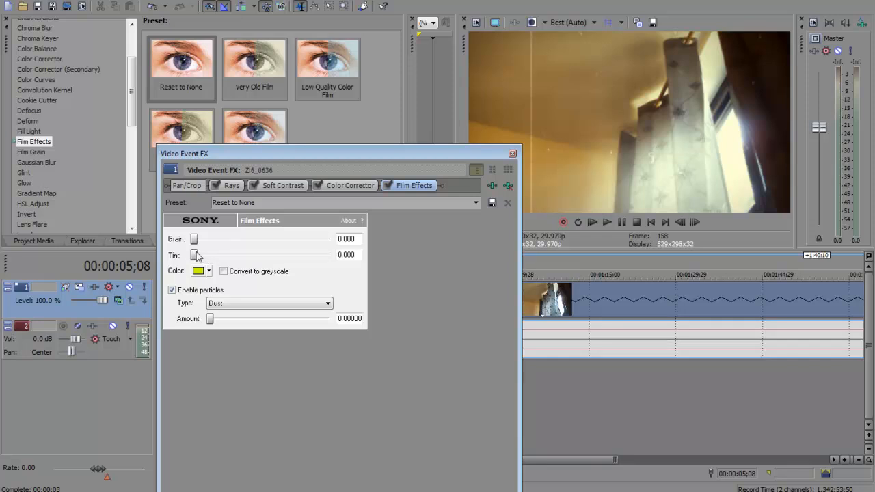
drag(195, 255, 209, 255)
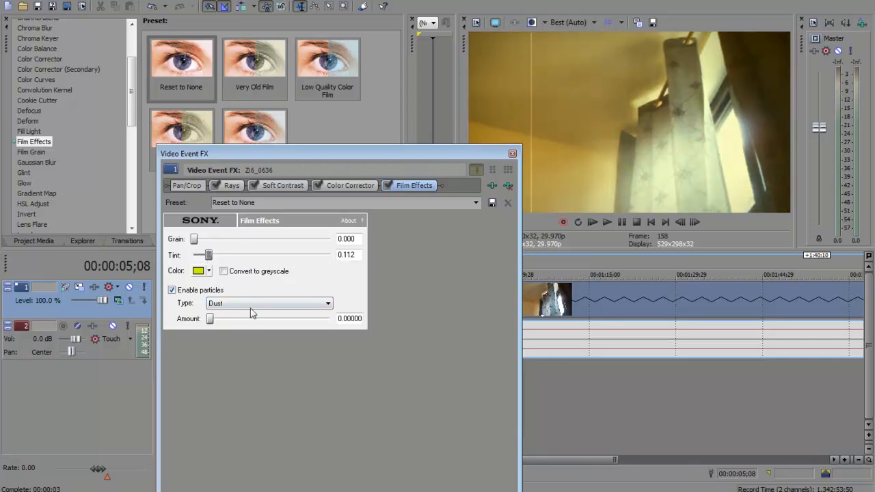
Step: Try the Flicker and Hair particle types, raising their amounts
click(226, 303)
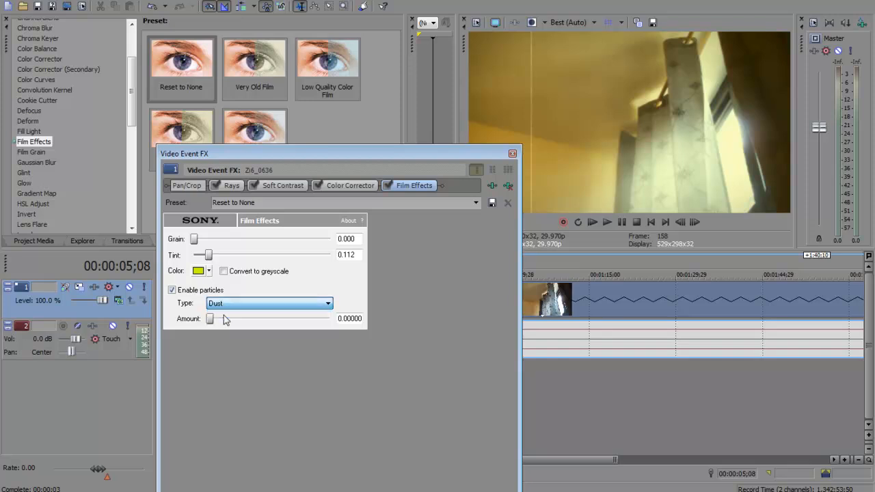
click(267, 303)
click(233, 322)
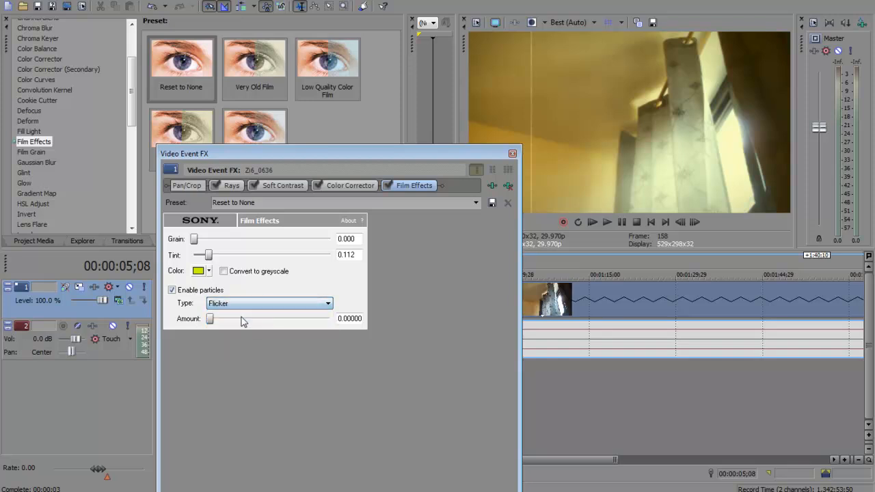
drag(211, 319, 217, 321)
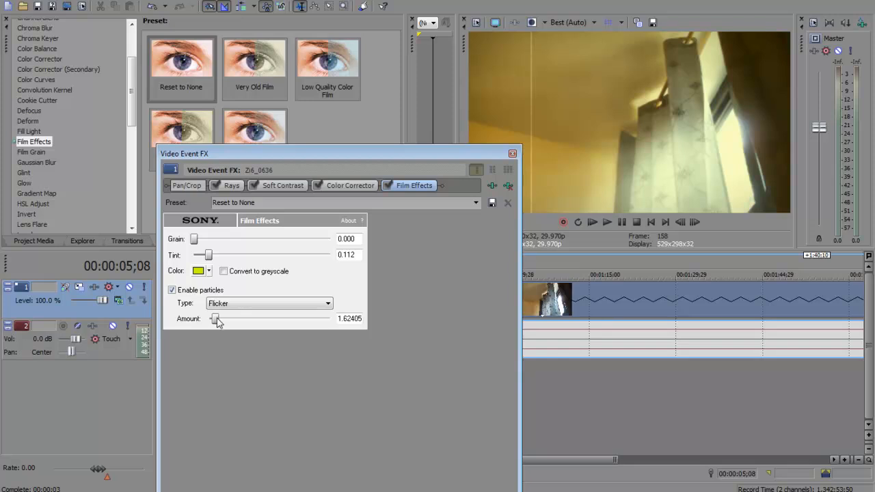
click(267, 304)
click(226, 335)
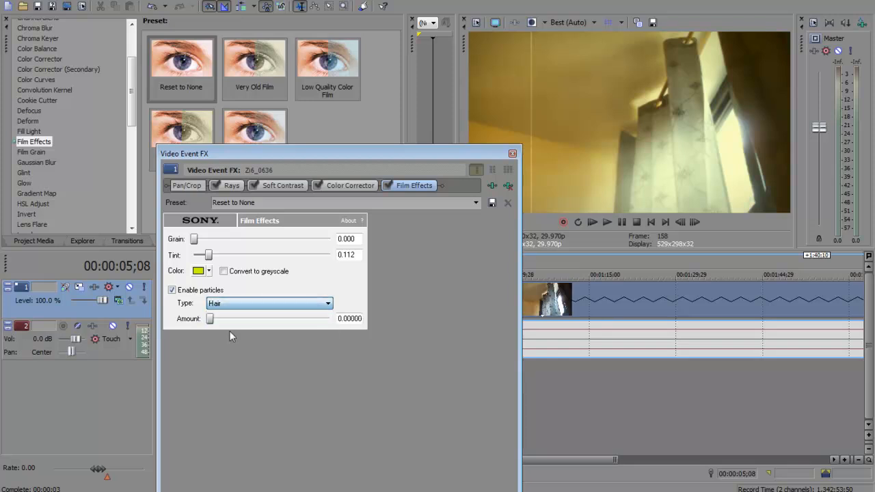
click(225, 304)
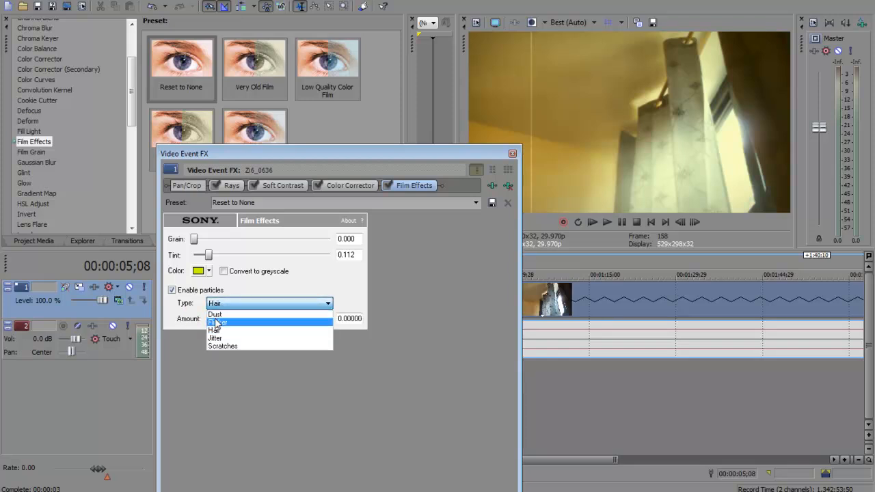
click(223, 303)
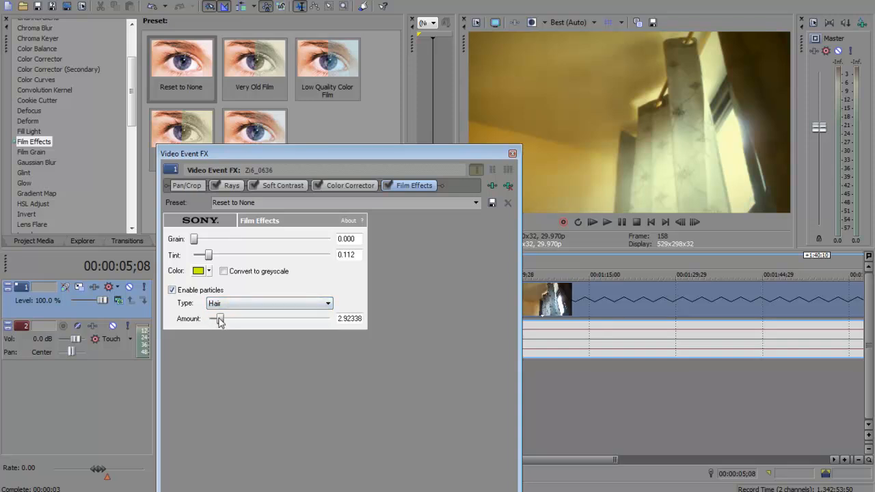
mouse_move(212, 320)
mouse_down()
mouse_move(279, 321)
mouse_move(209, 322)
mouse_up()
Step: Try Jitter, then settle on Scratches particles with a light amount of about 2.4
click(267, 303)
click(226, 335)
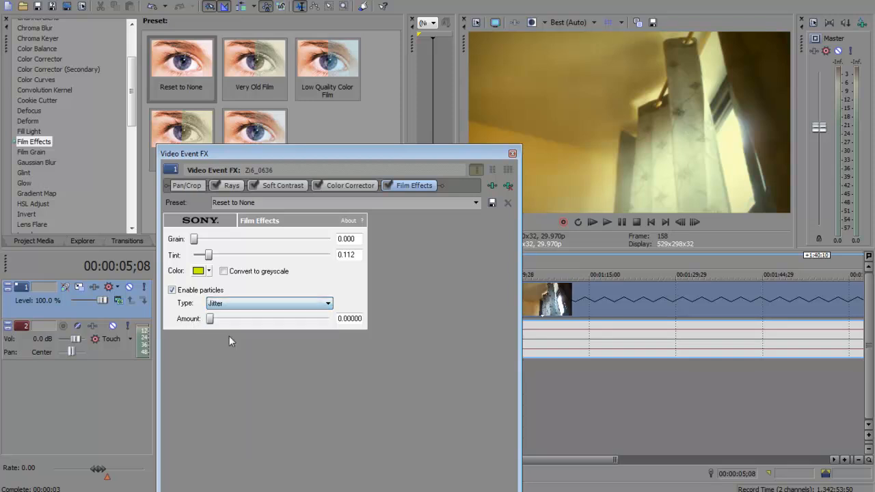
drag(210, 319, 218, 321)
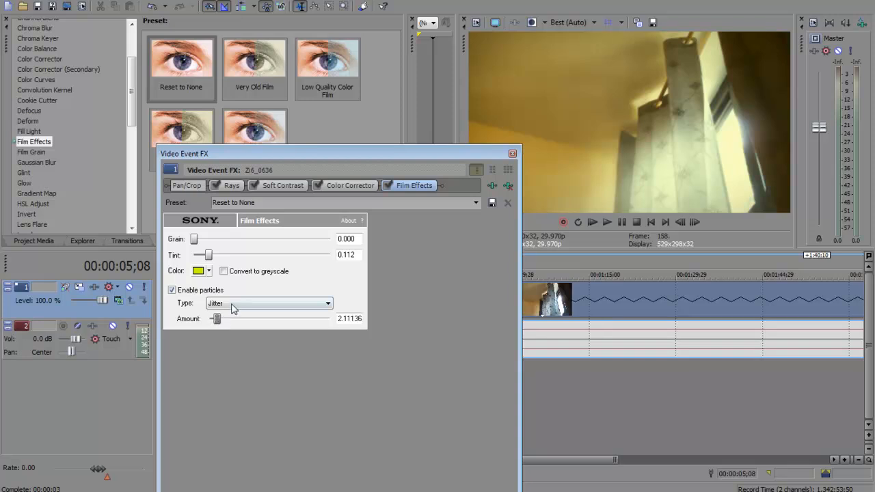
click(267, 303)
click(232, 345)
drag(216, 319, 218, 321)
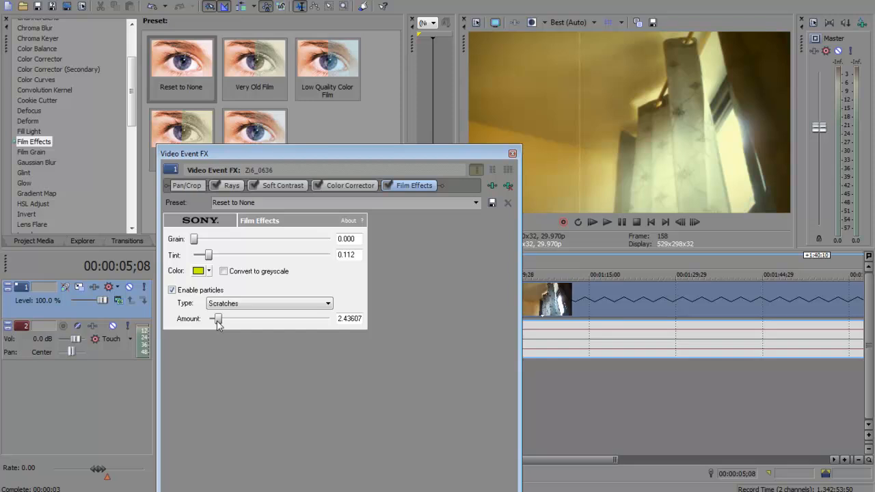
Step: Close the effect settings and preview the graded curtain clip briefly
click(512, 154)
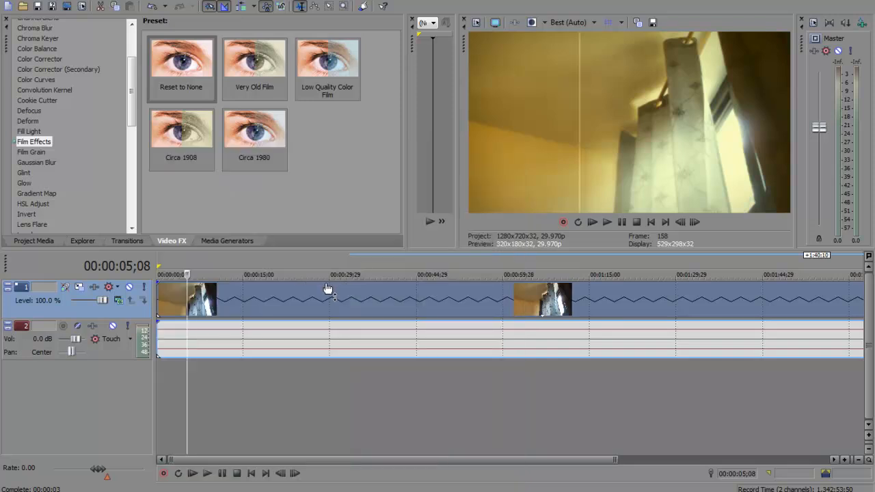
click(608, 222)
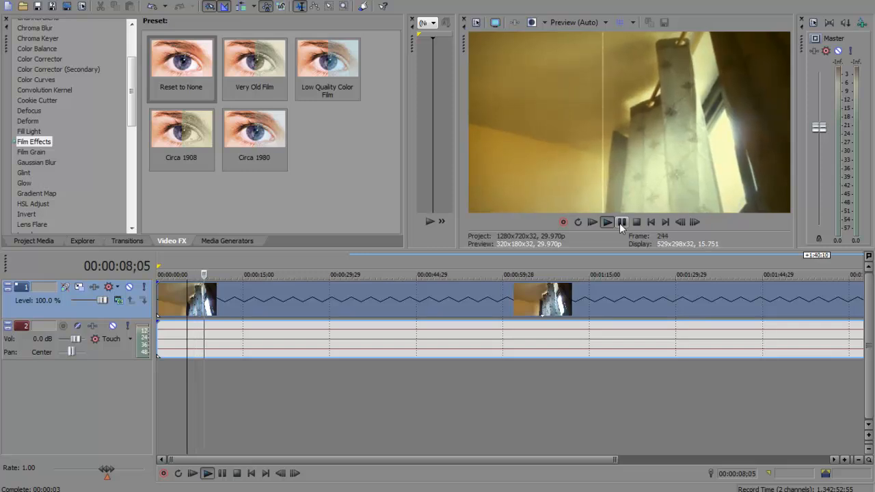
click(618, 222)
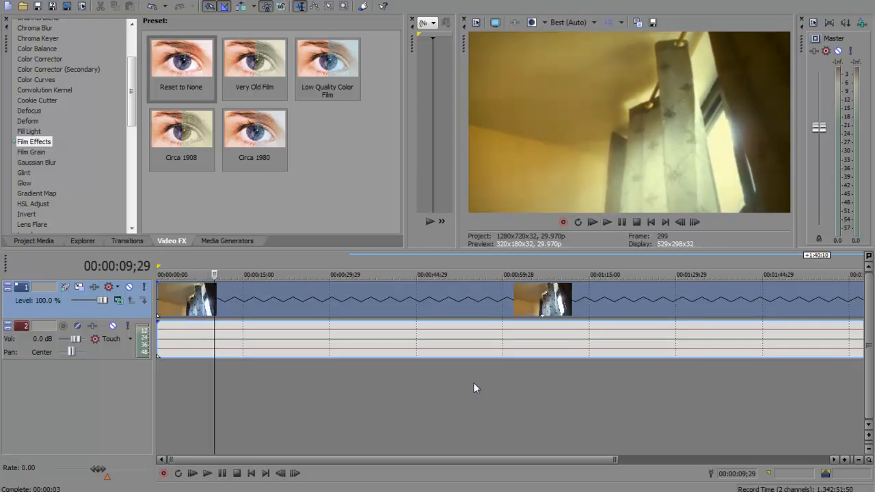
drag(331, 460, 623, 460)
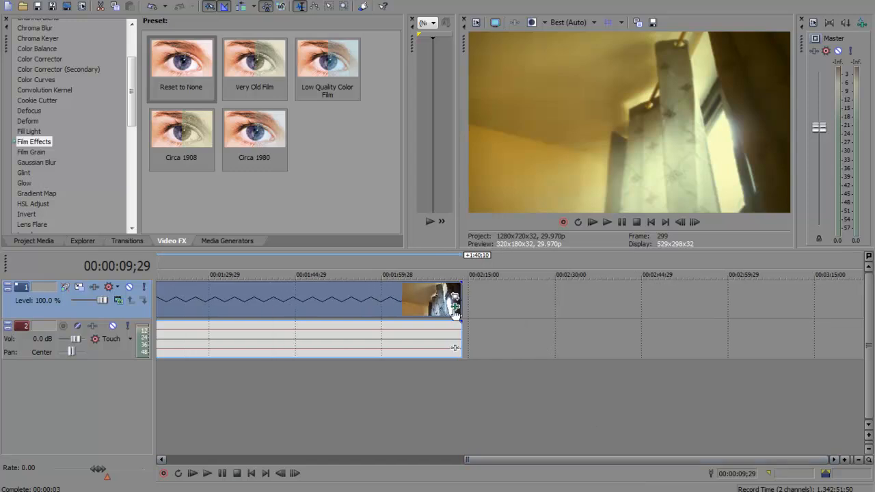
Step: Remove the Film Effects filter from the clip's chain, keeping Rays, Soft Contrast and Color Corrector
click(455, 309)
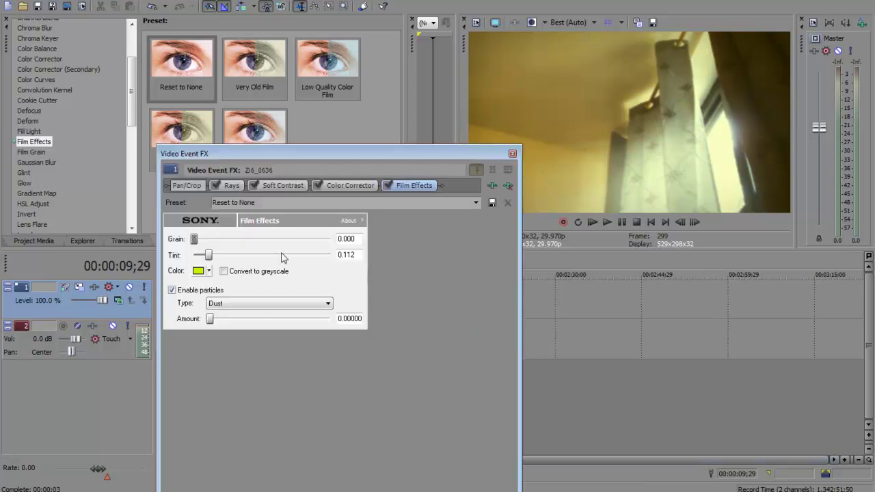
click(508, 203)
click(512, 153)
click(326, 301)
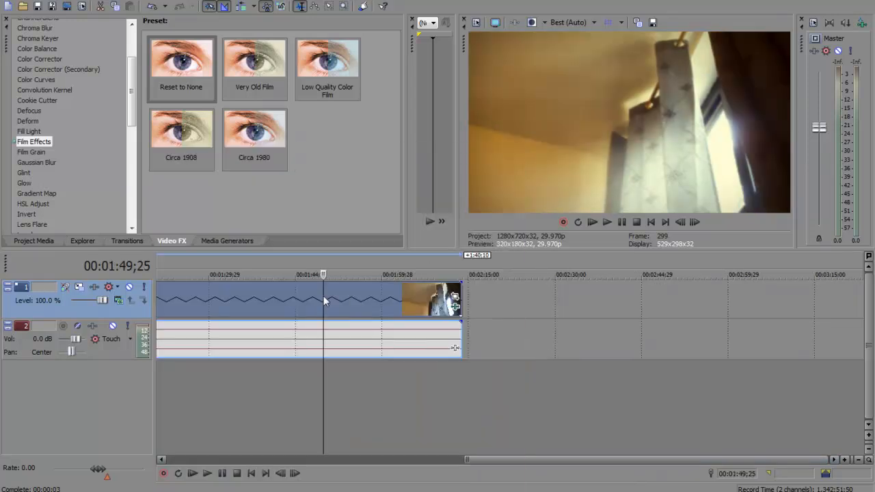
scroll(326, 301, down, 3)
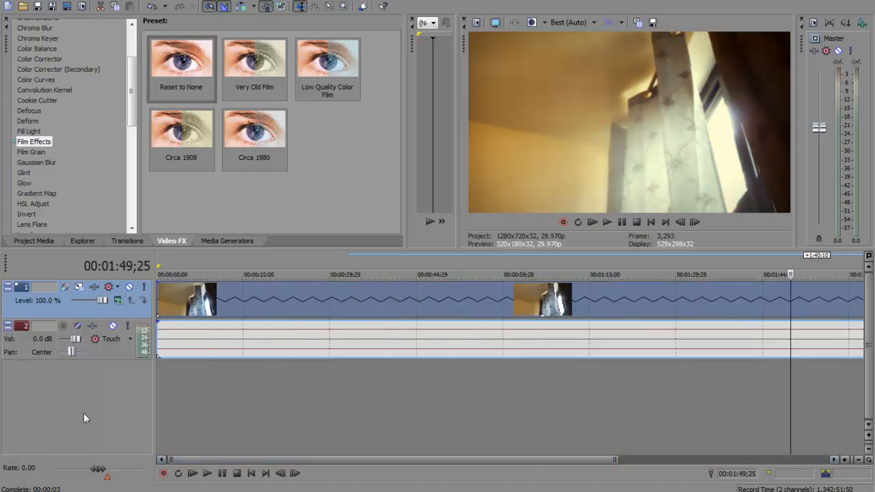
Step: Scrub the timeline from the start to around 41 seconds to review the result
click(316, 312)
drag(317, 300, 288, 298)
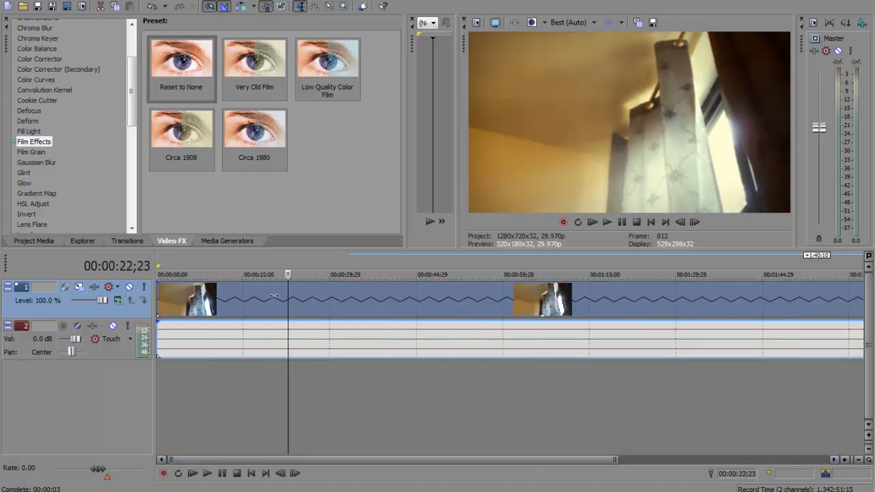
click(158, 296)
click(396, 294)
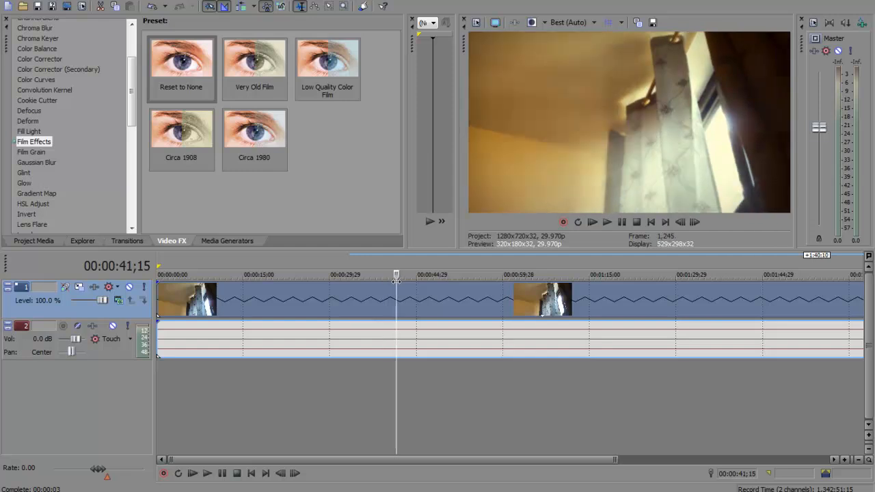